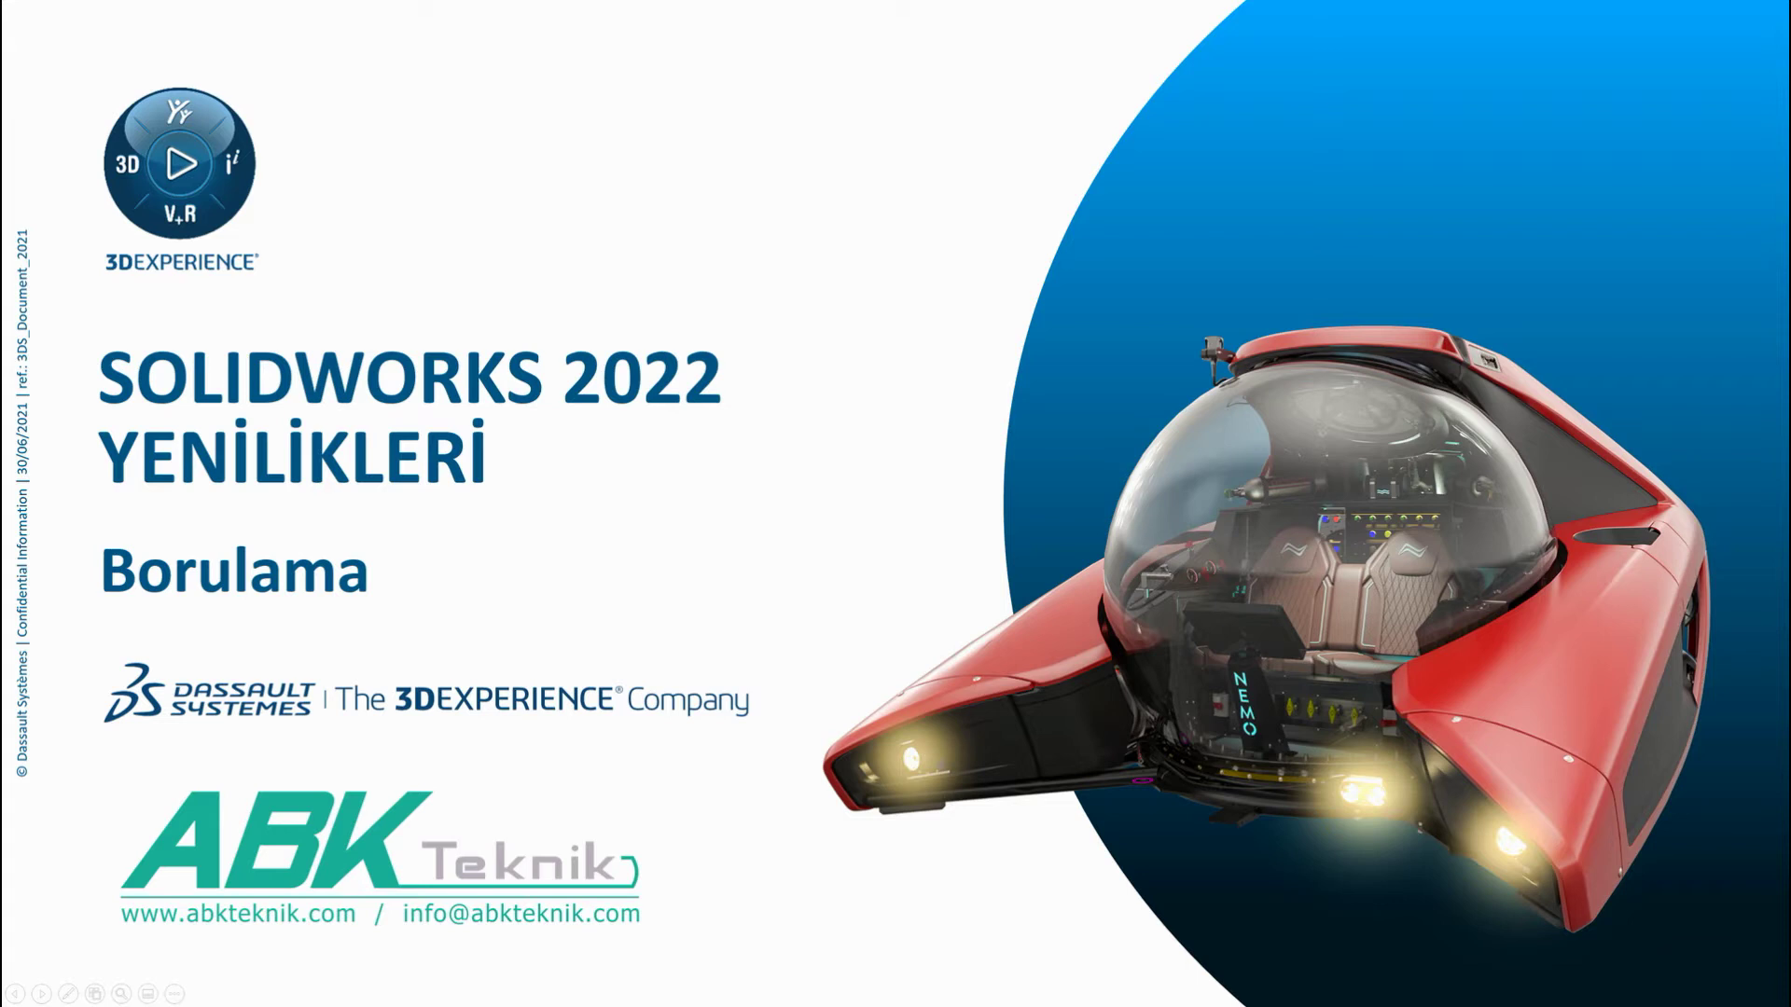
Advance the slideshow from the title slide to the BORULAMA piping topics slide.
key(Right)
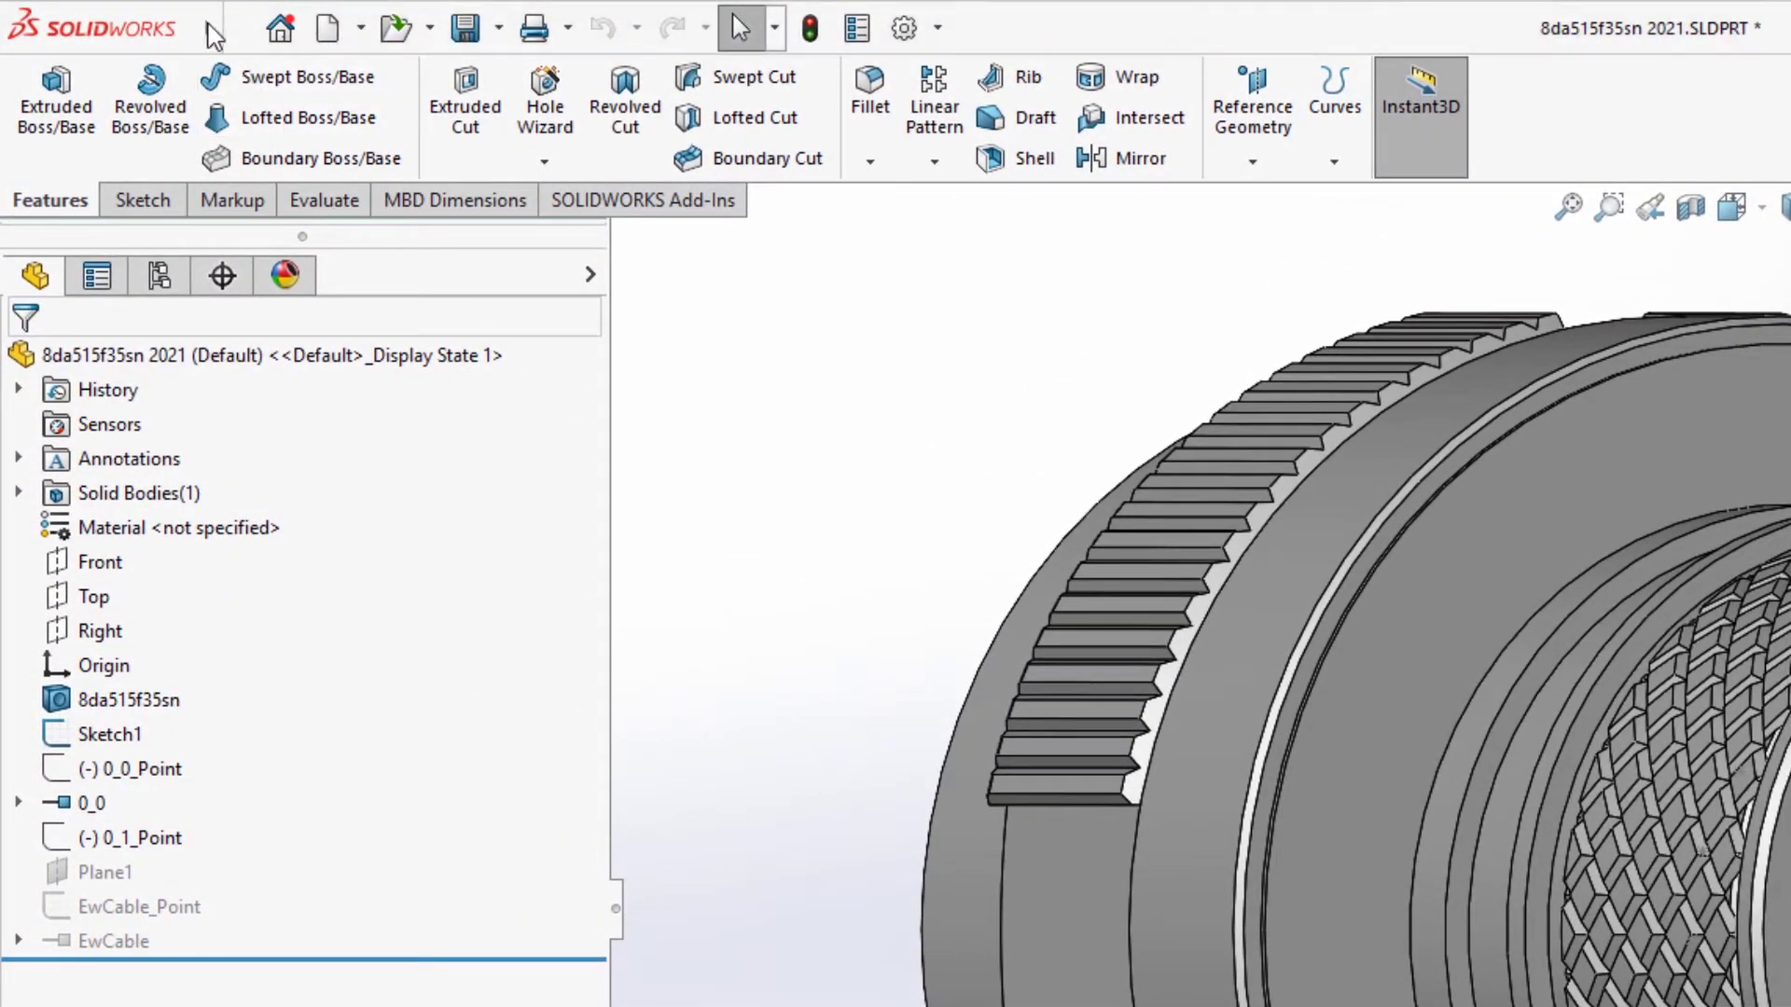
Load manufacturer part 1771749 Phoenix Contact into Create CPoint, searching all manufacturers.
click(419, 29)
mouse_move(488, 29)
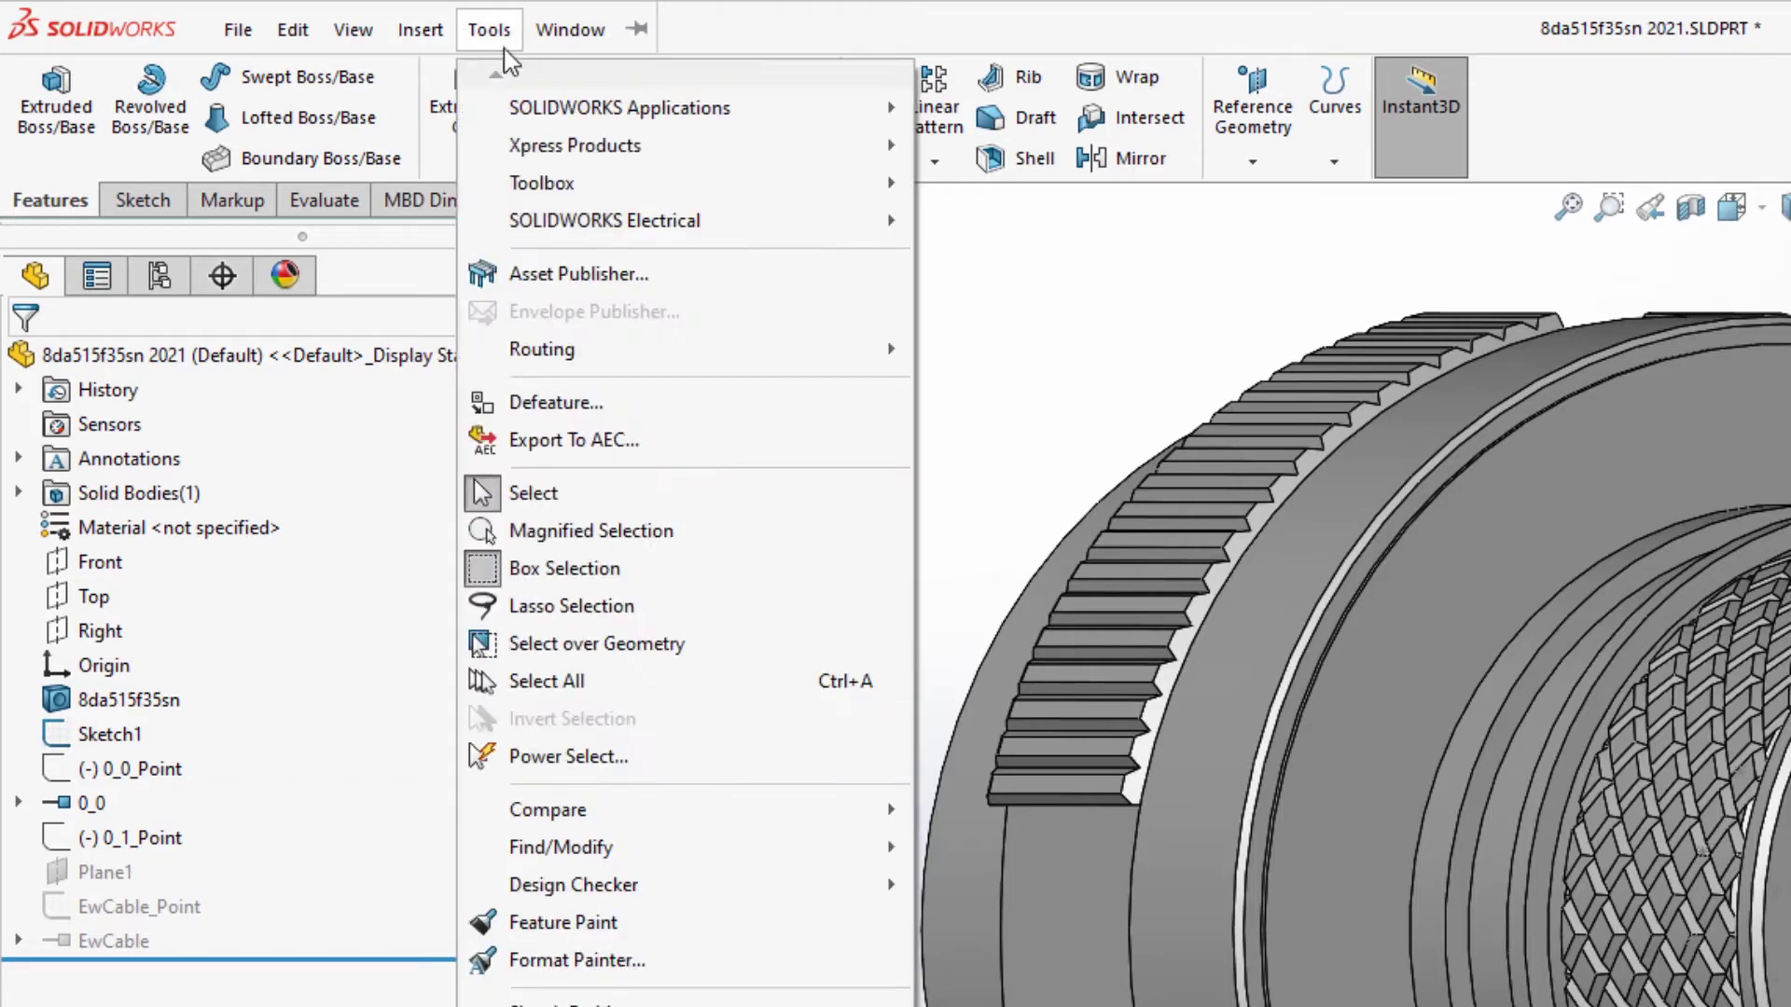
mouse_move(643, 220)
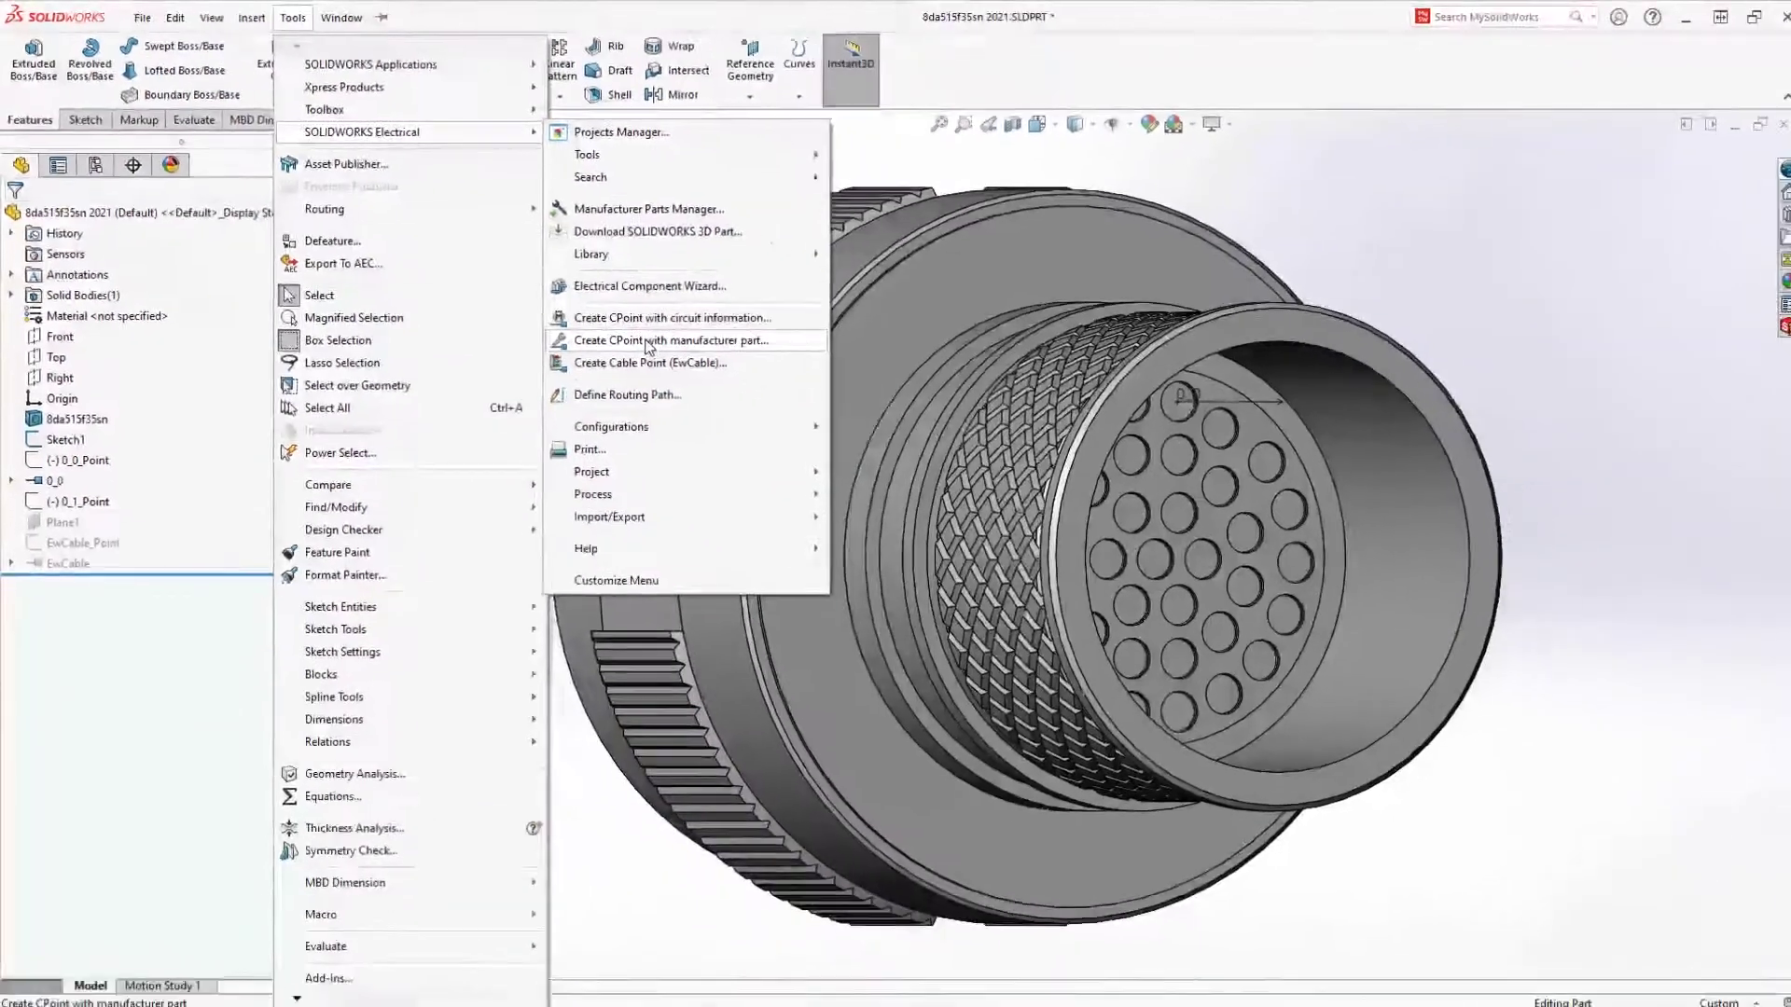
click(1079, 573)
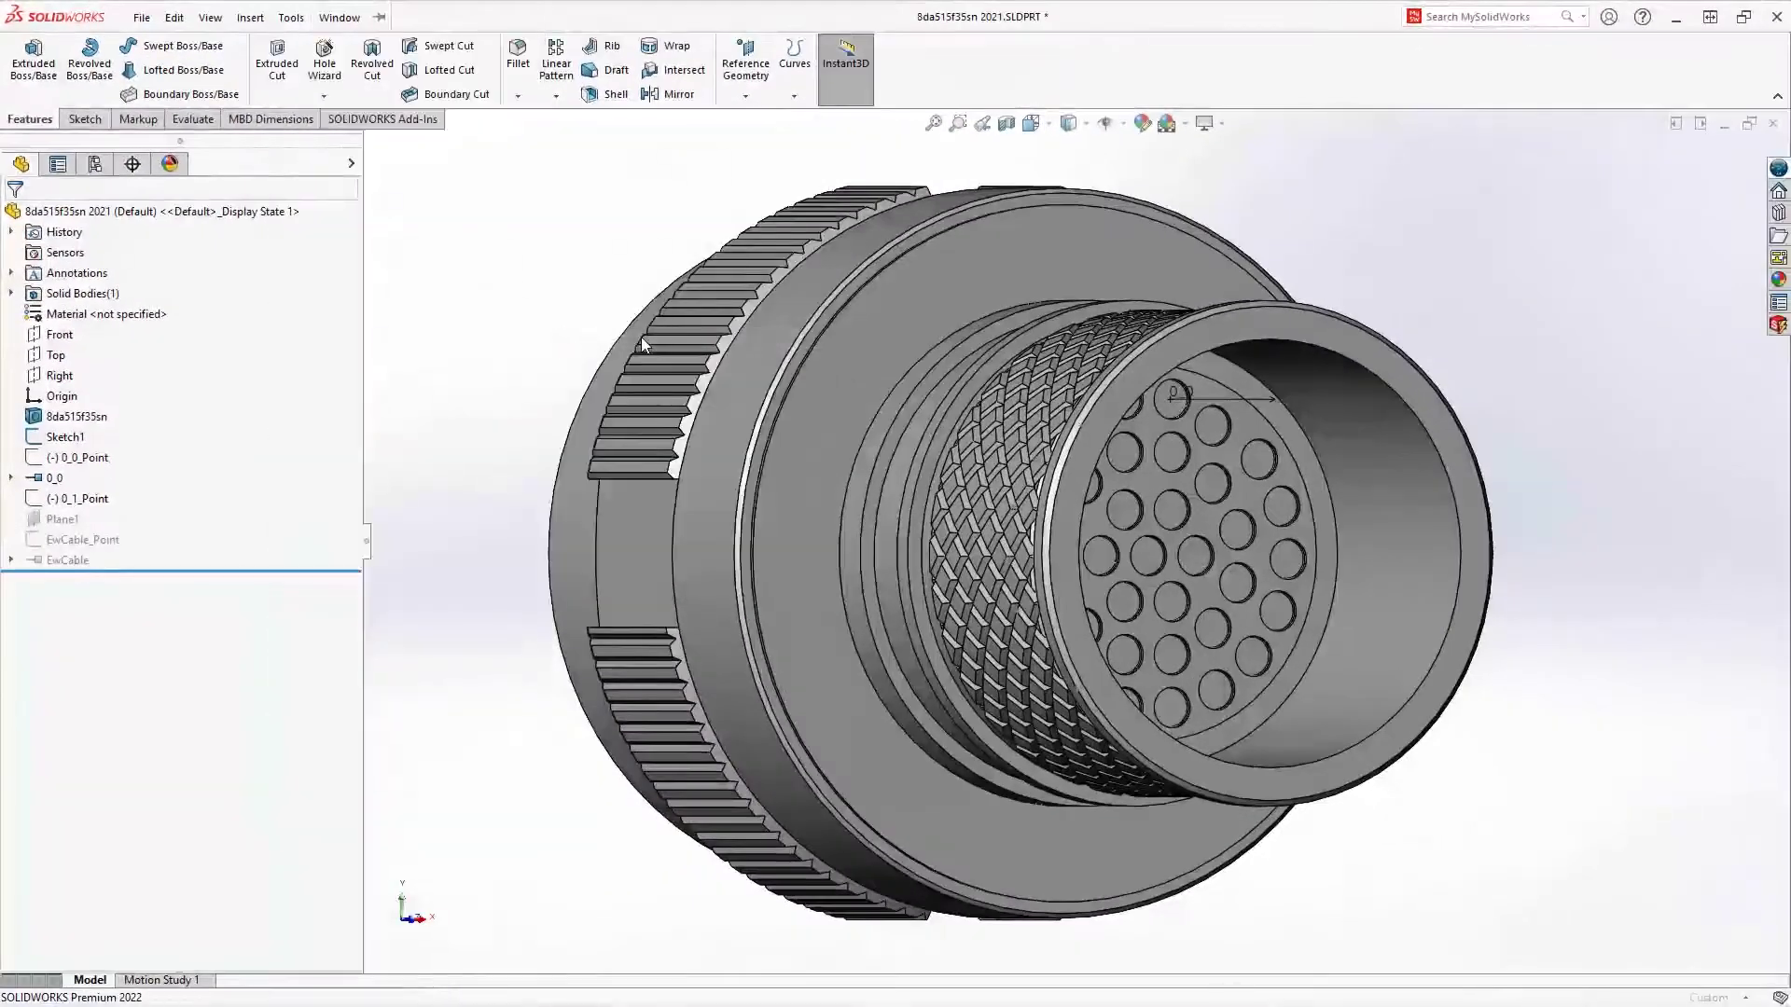
click(310, 348)
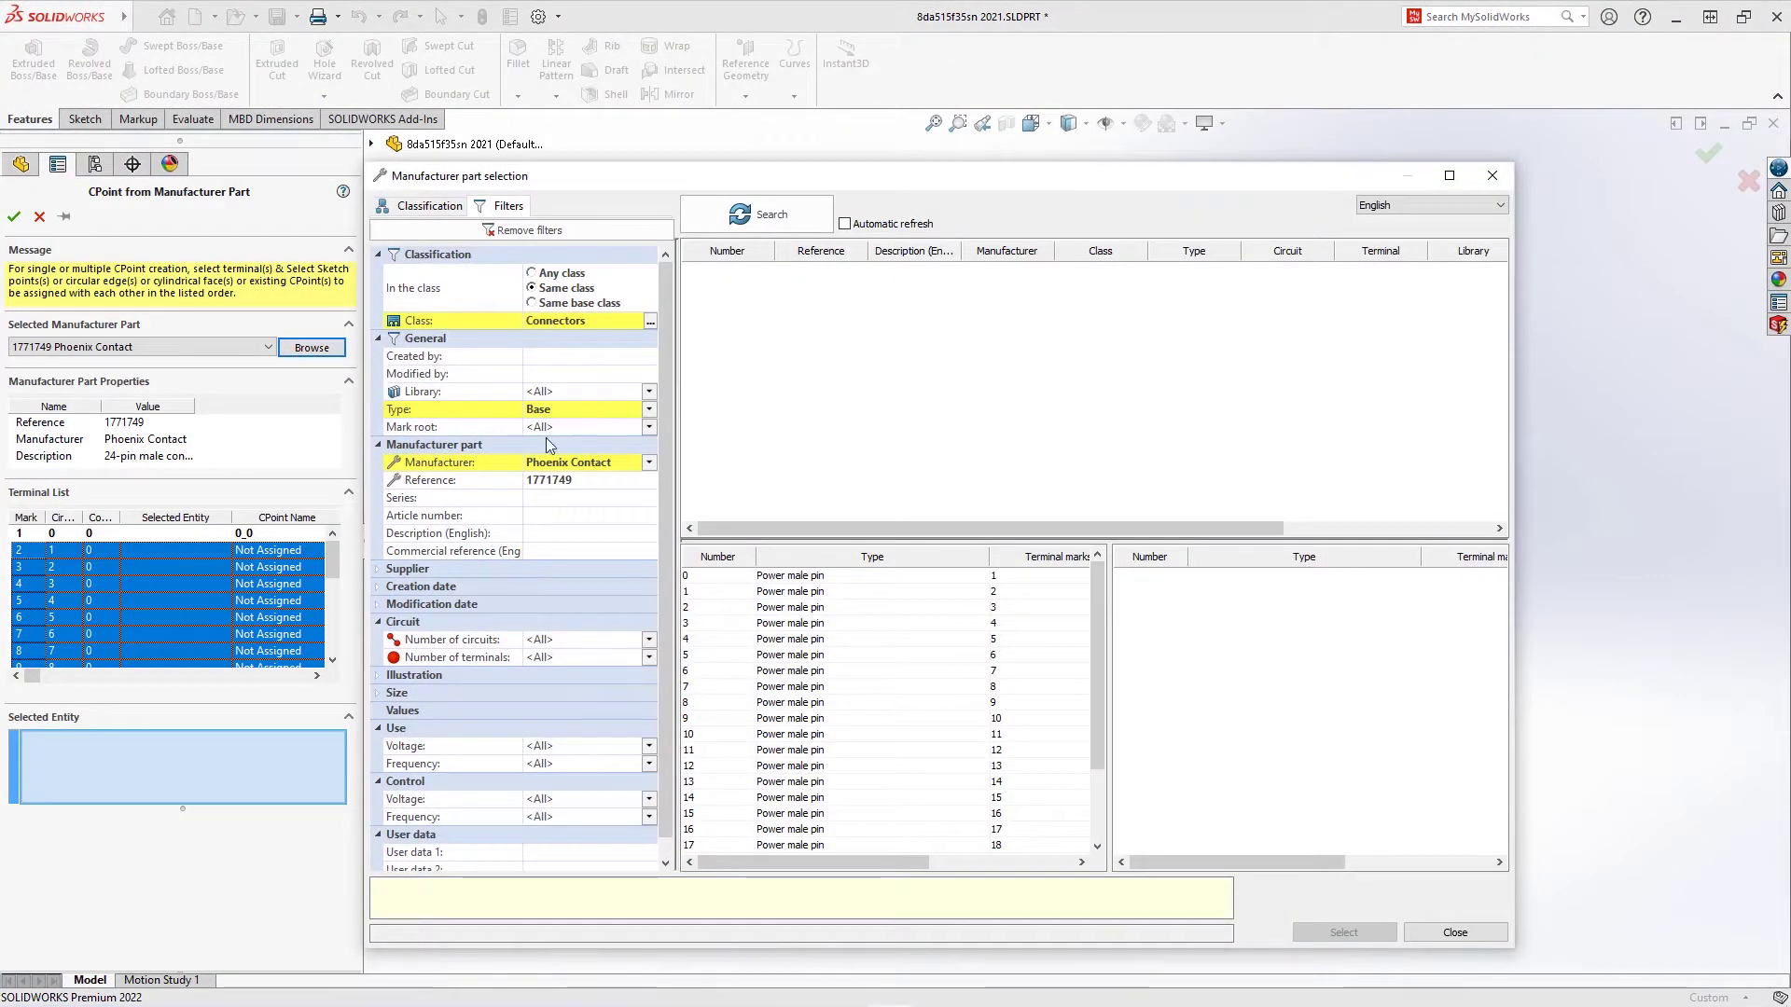
click(506, 478)
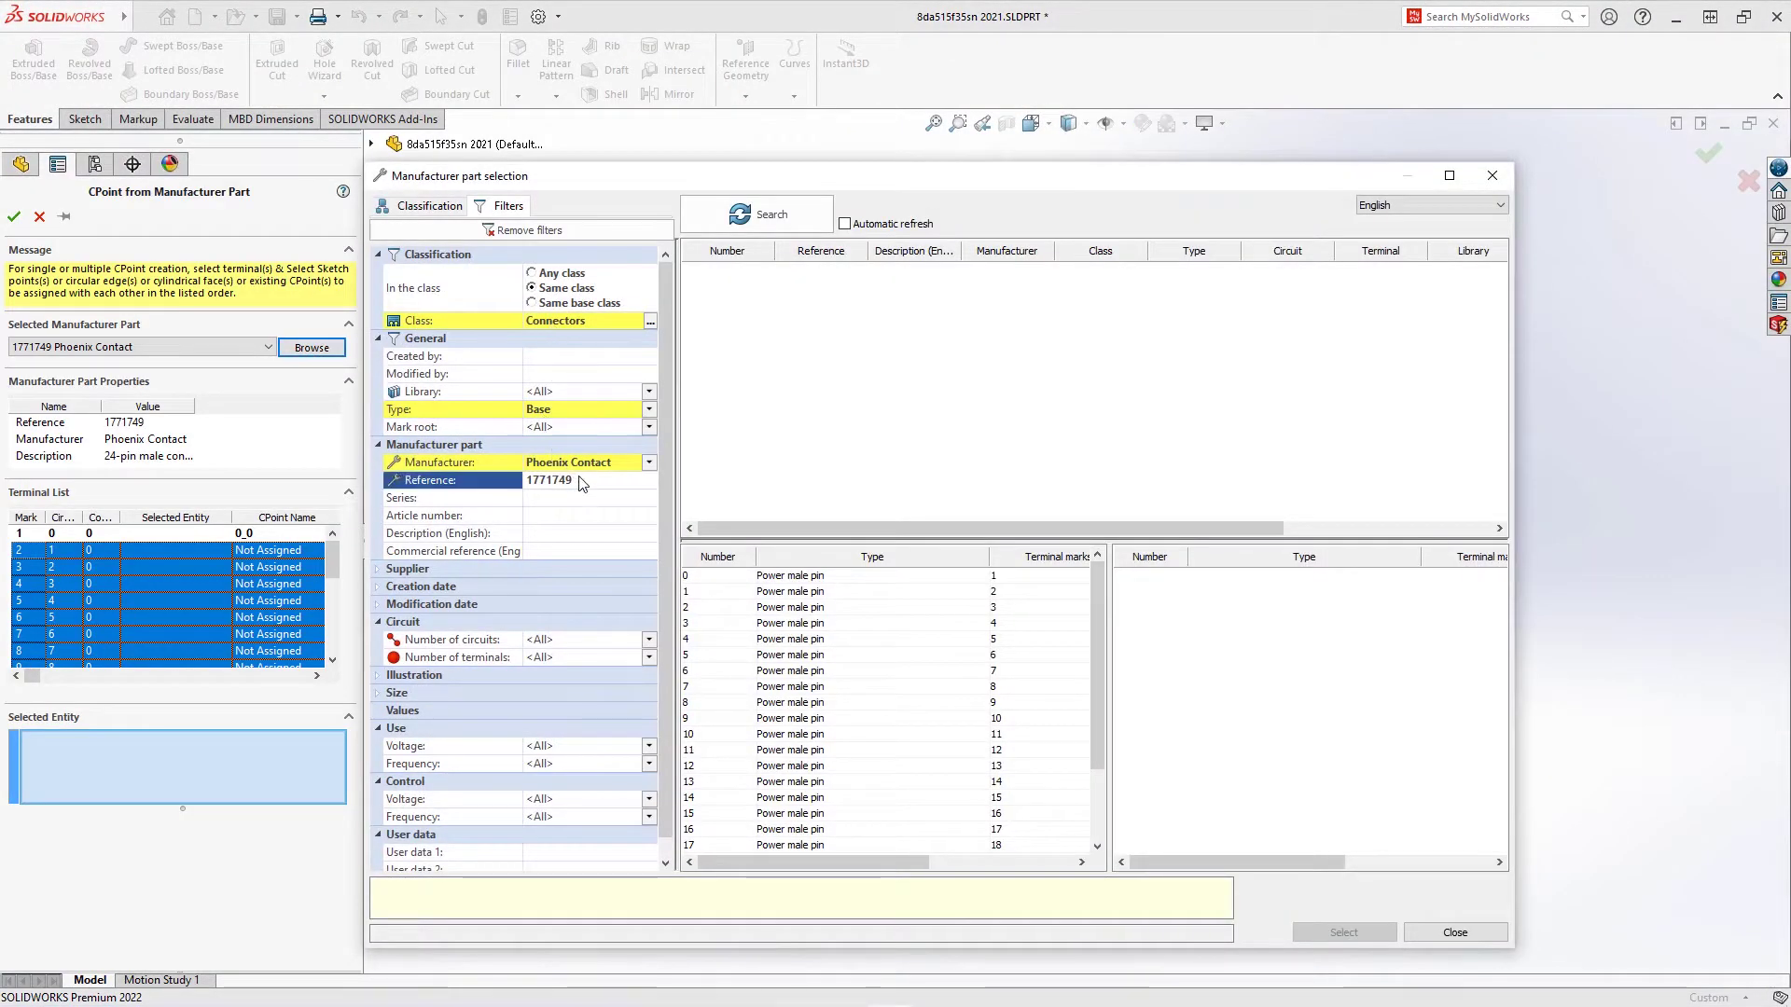
click(648, 463)
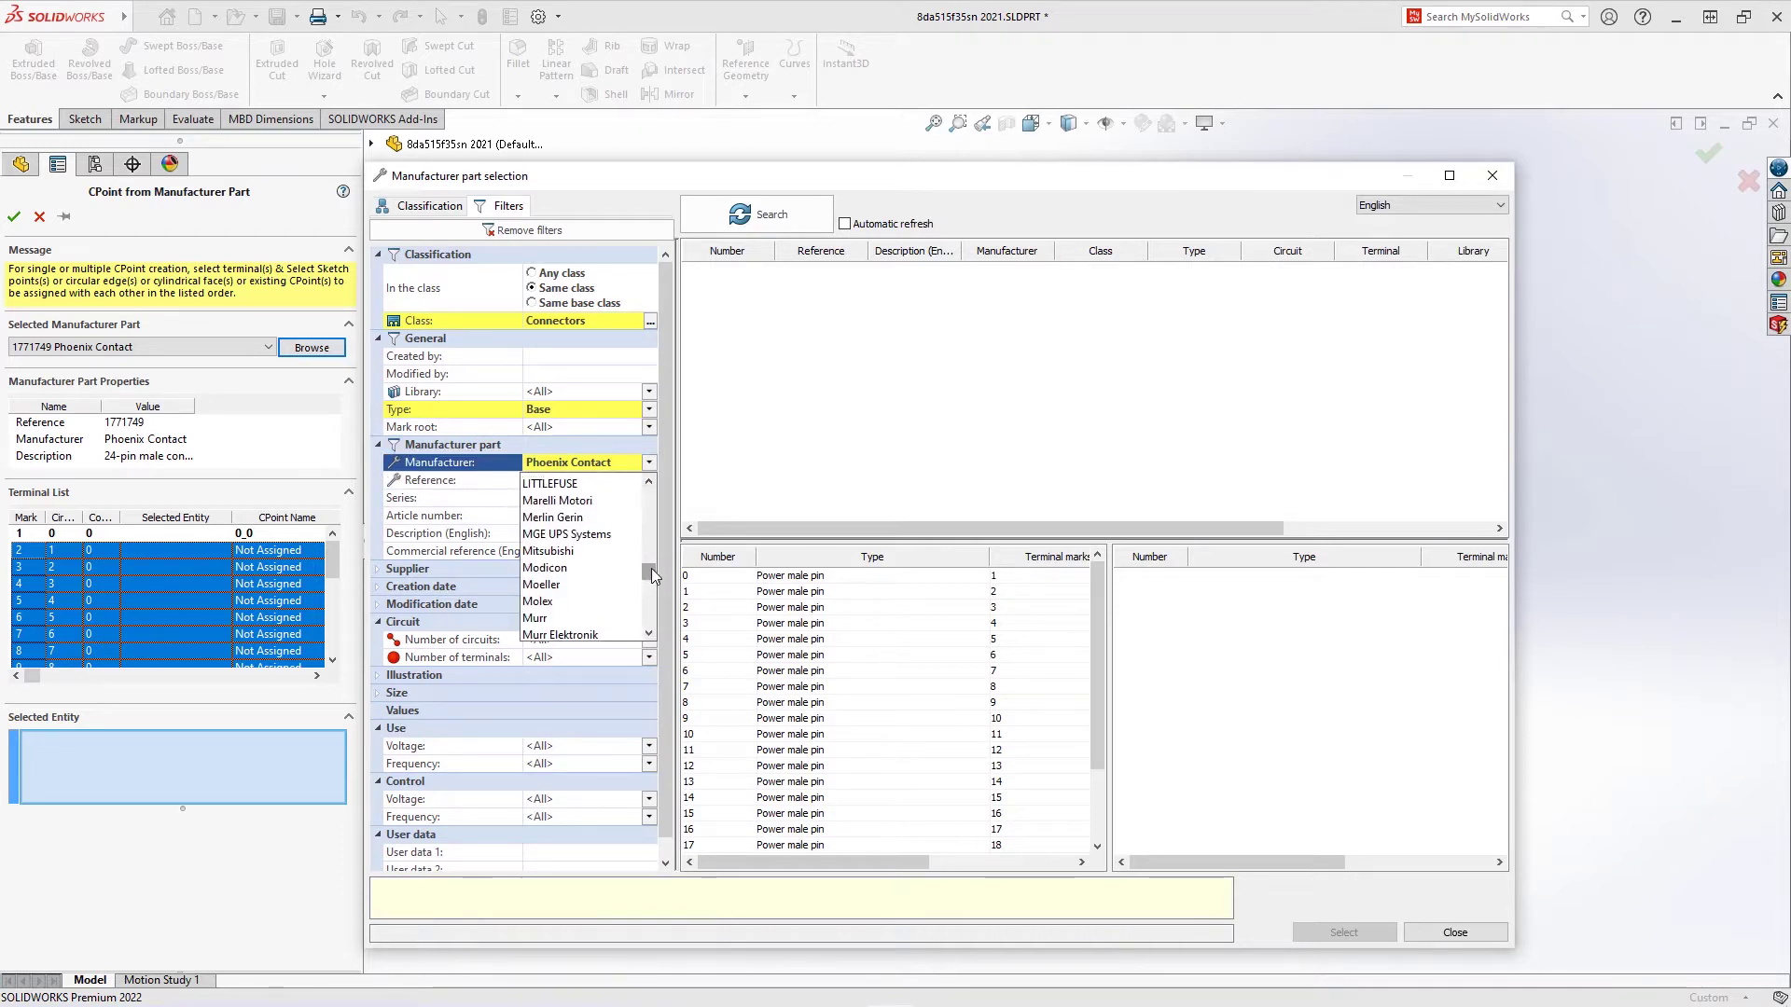
click(588, 482)
click(757, 215)
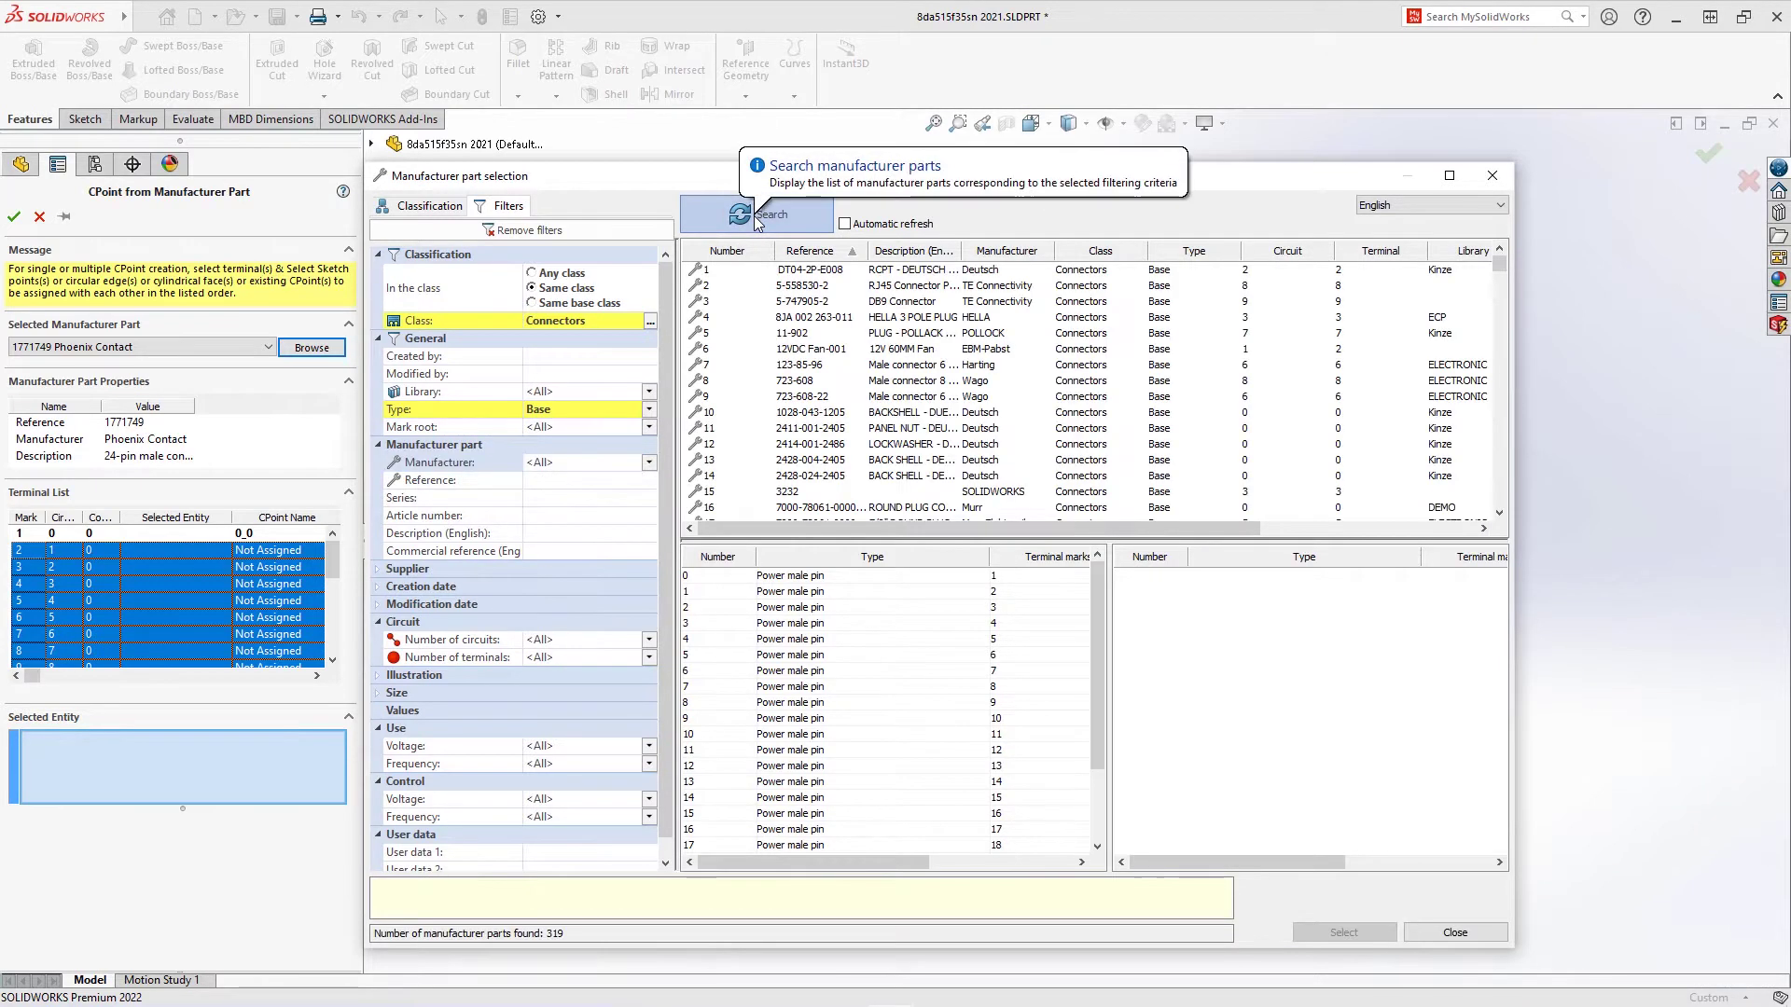
click(1493, 175)
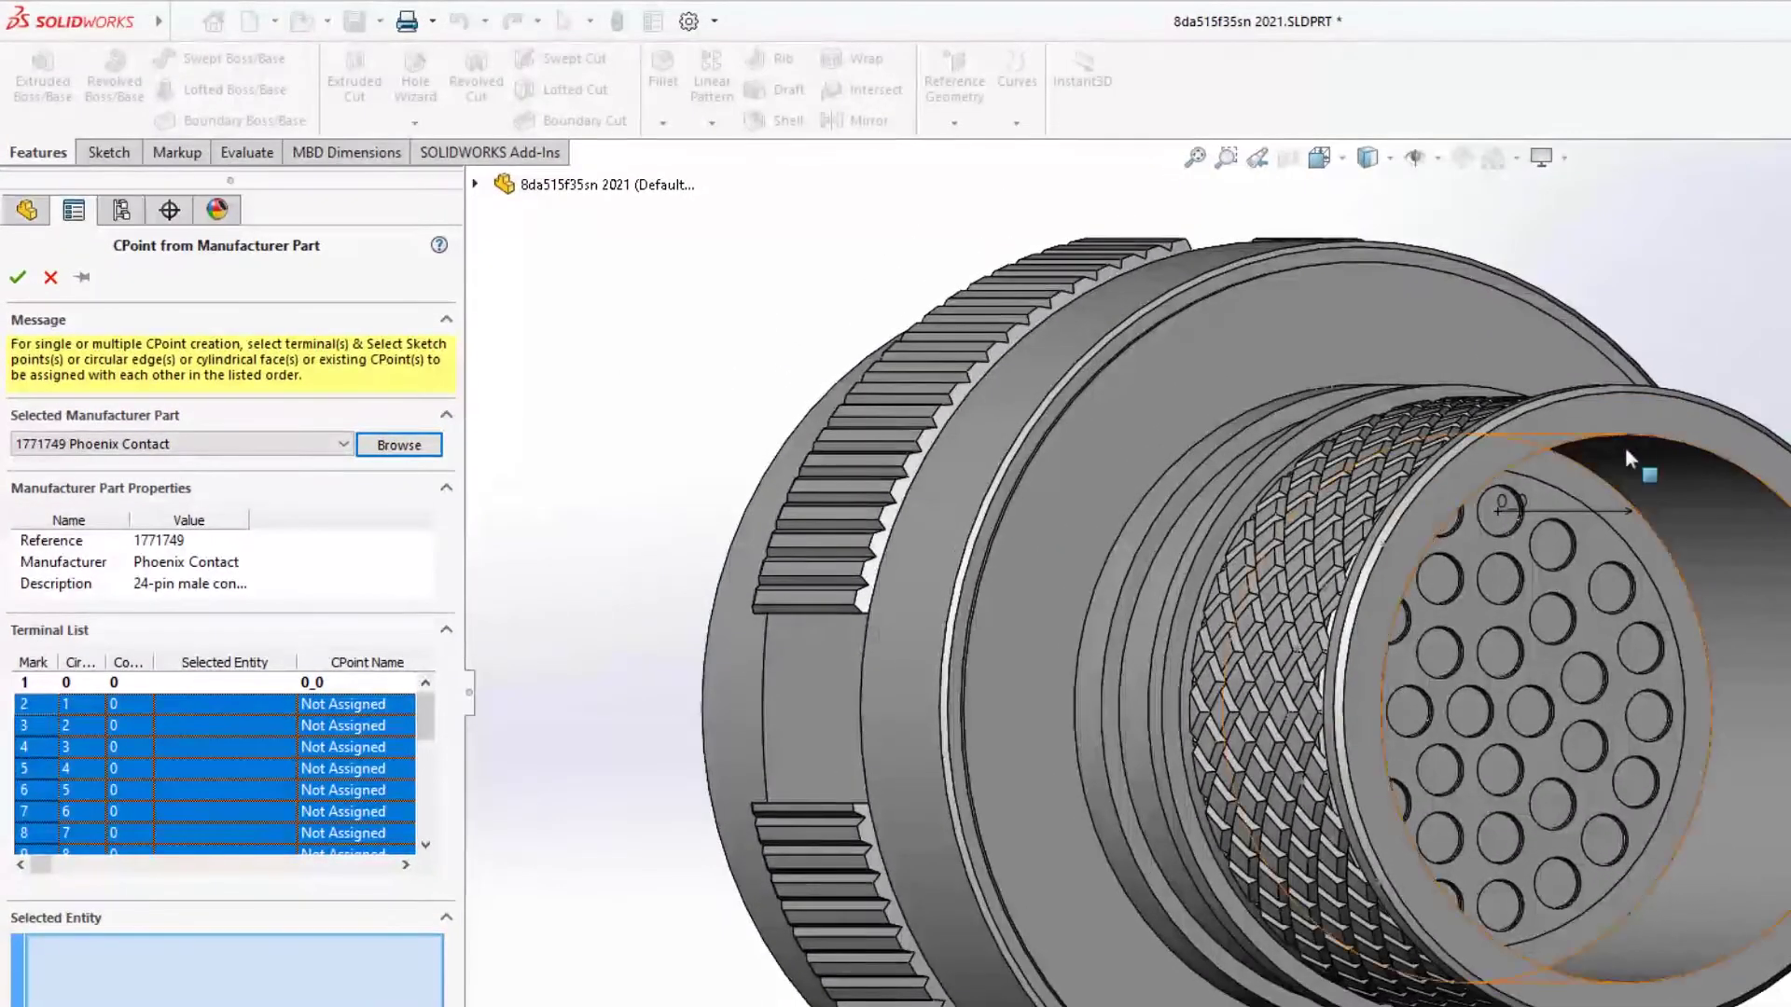
Map Point9, Point11 and Point13 to terminals 1–3 and create the CPoints.
click(1555, 544)
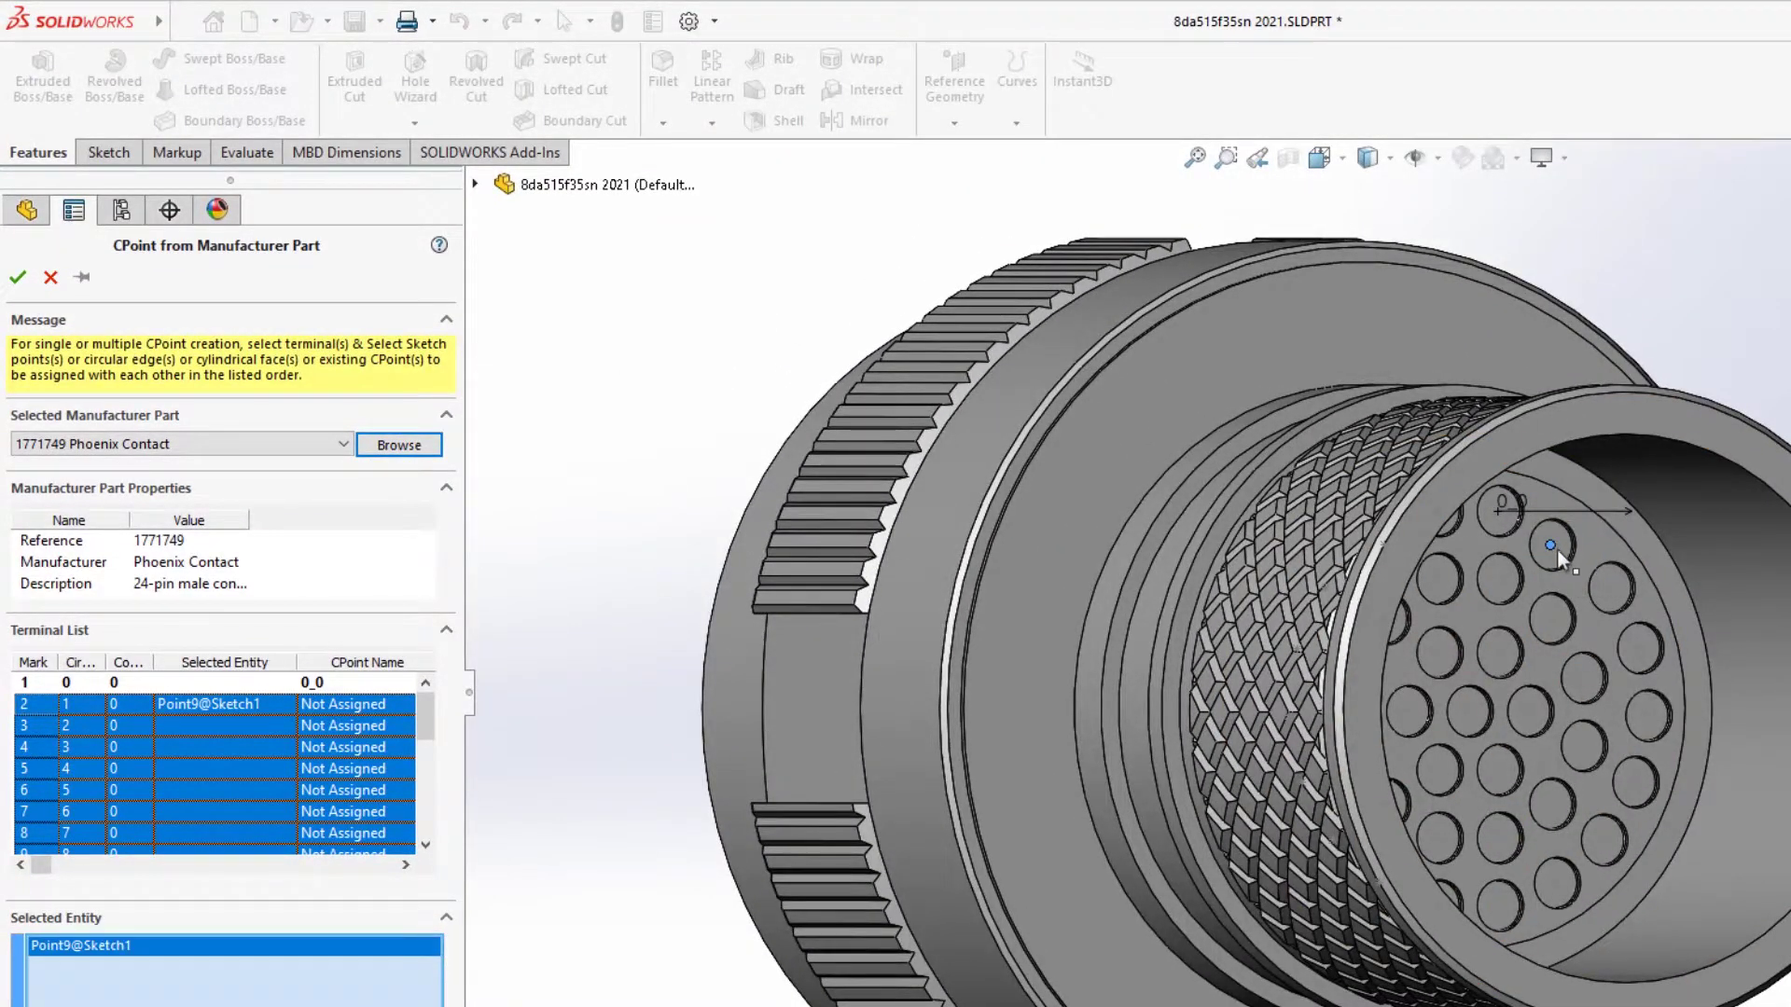
click(1608, 588)
click(1638, 647)
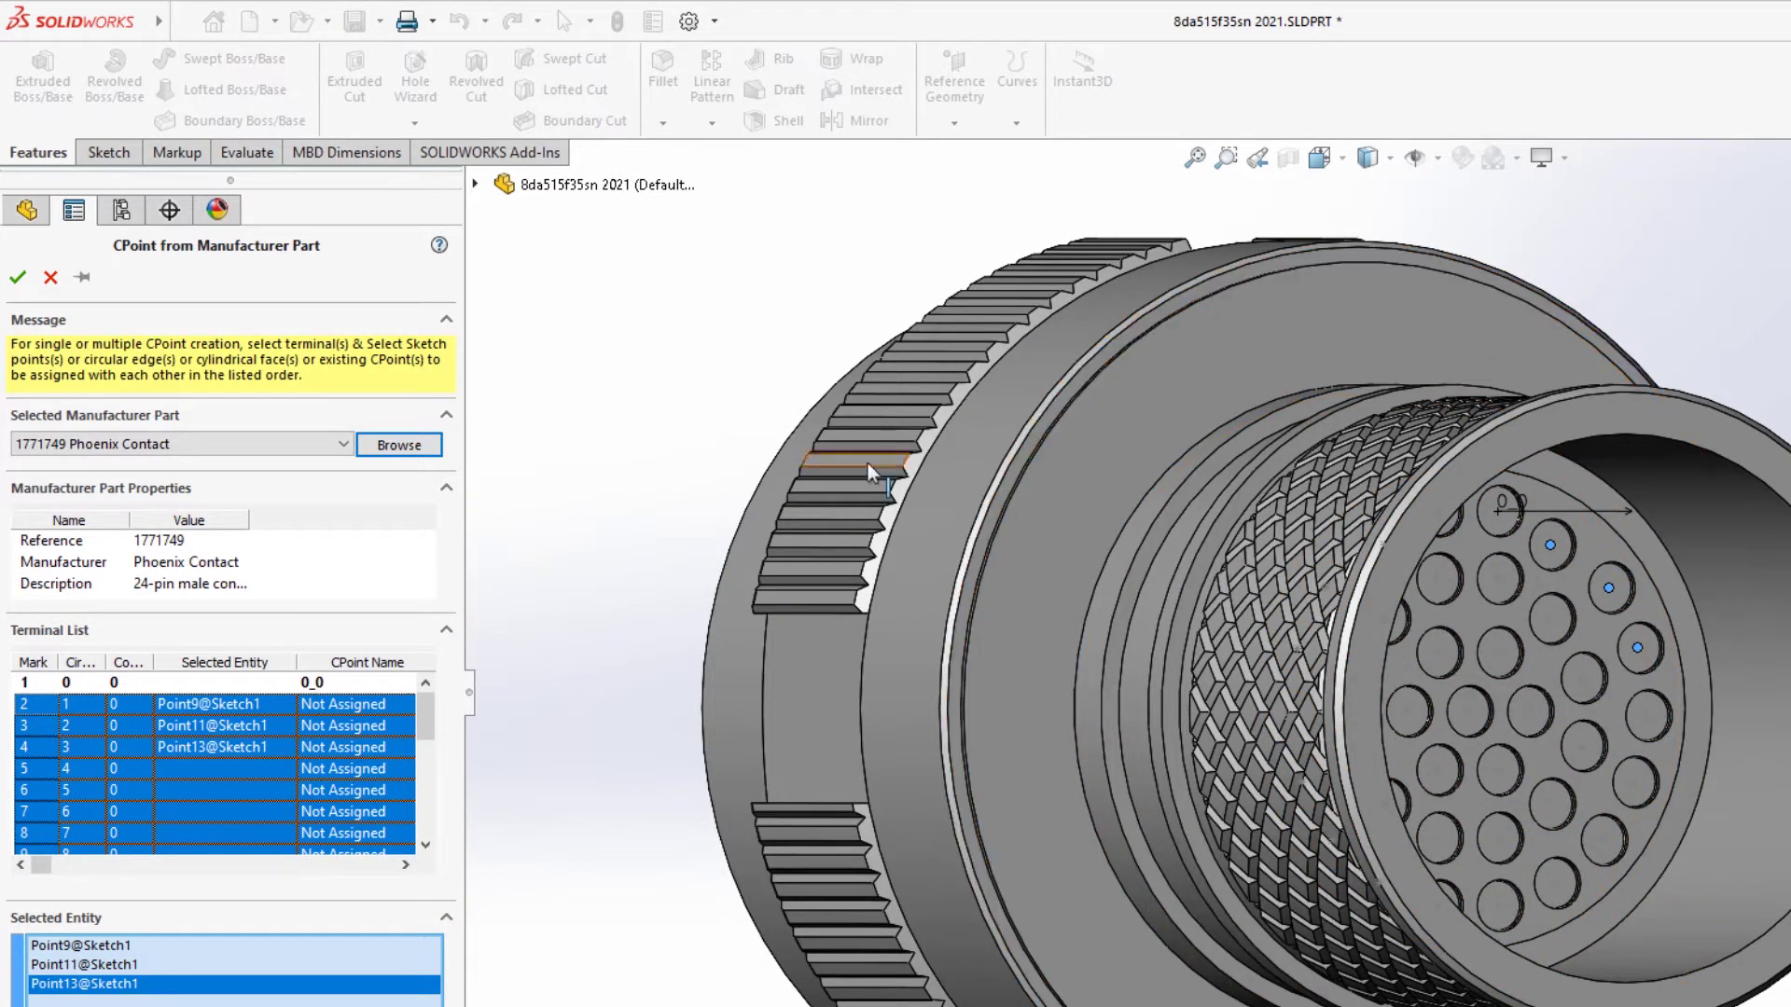
click(18, 277)
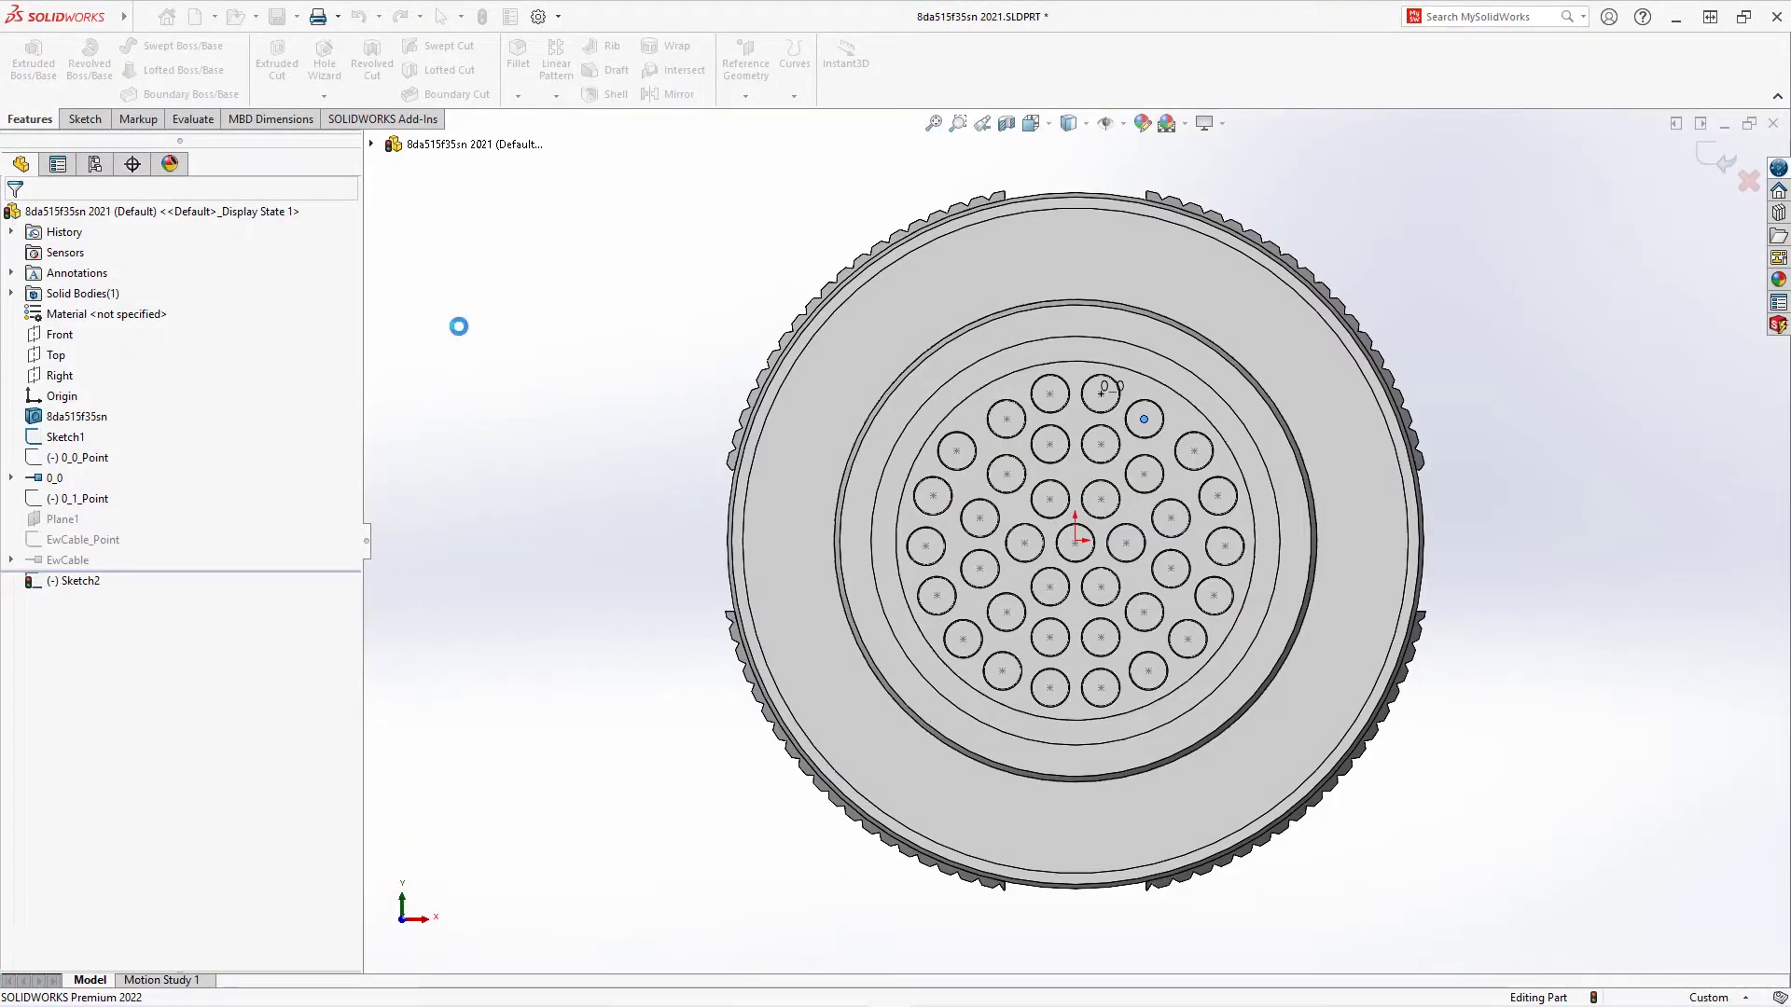
Orbit to inspect CPoints 1_0–3_0, reopen the CPoint command, then bring up the electrical assembly.
middle_drag(491, 323, 529, 355)
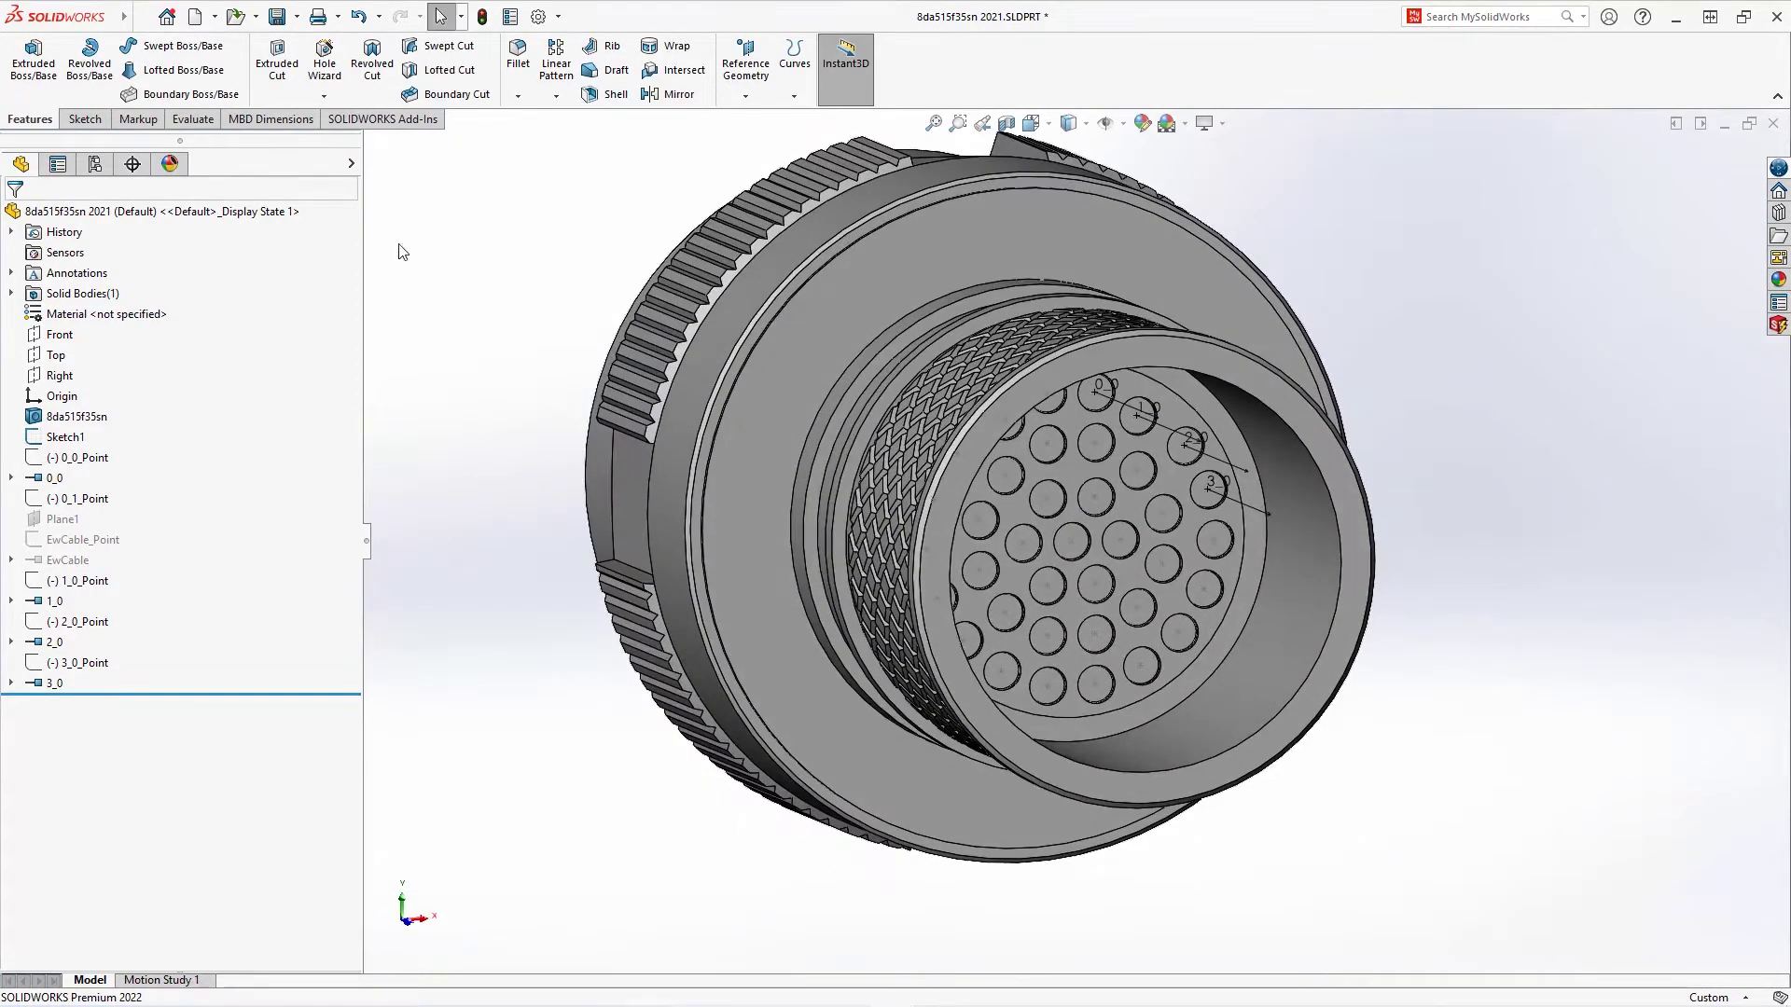
click(141, 17)
mouse_move(291, 16)
mouse_move(360, 130)
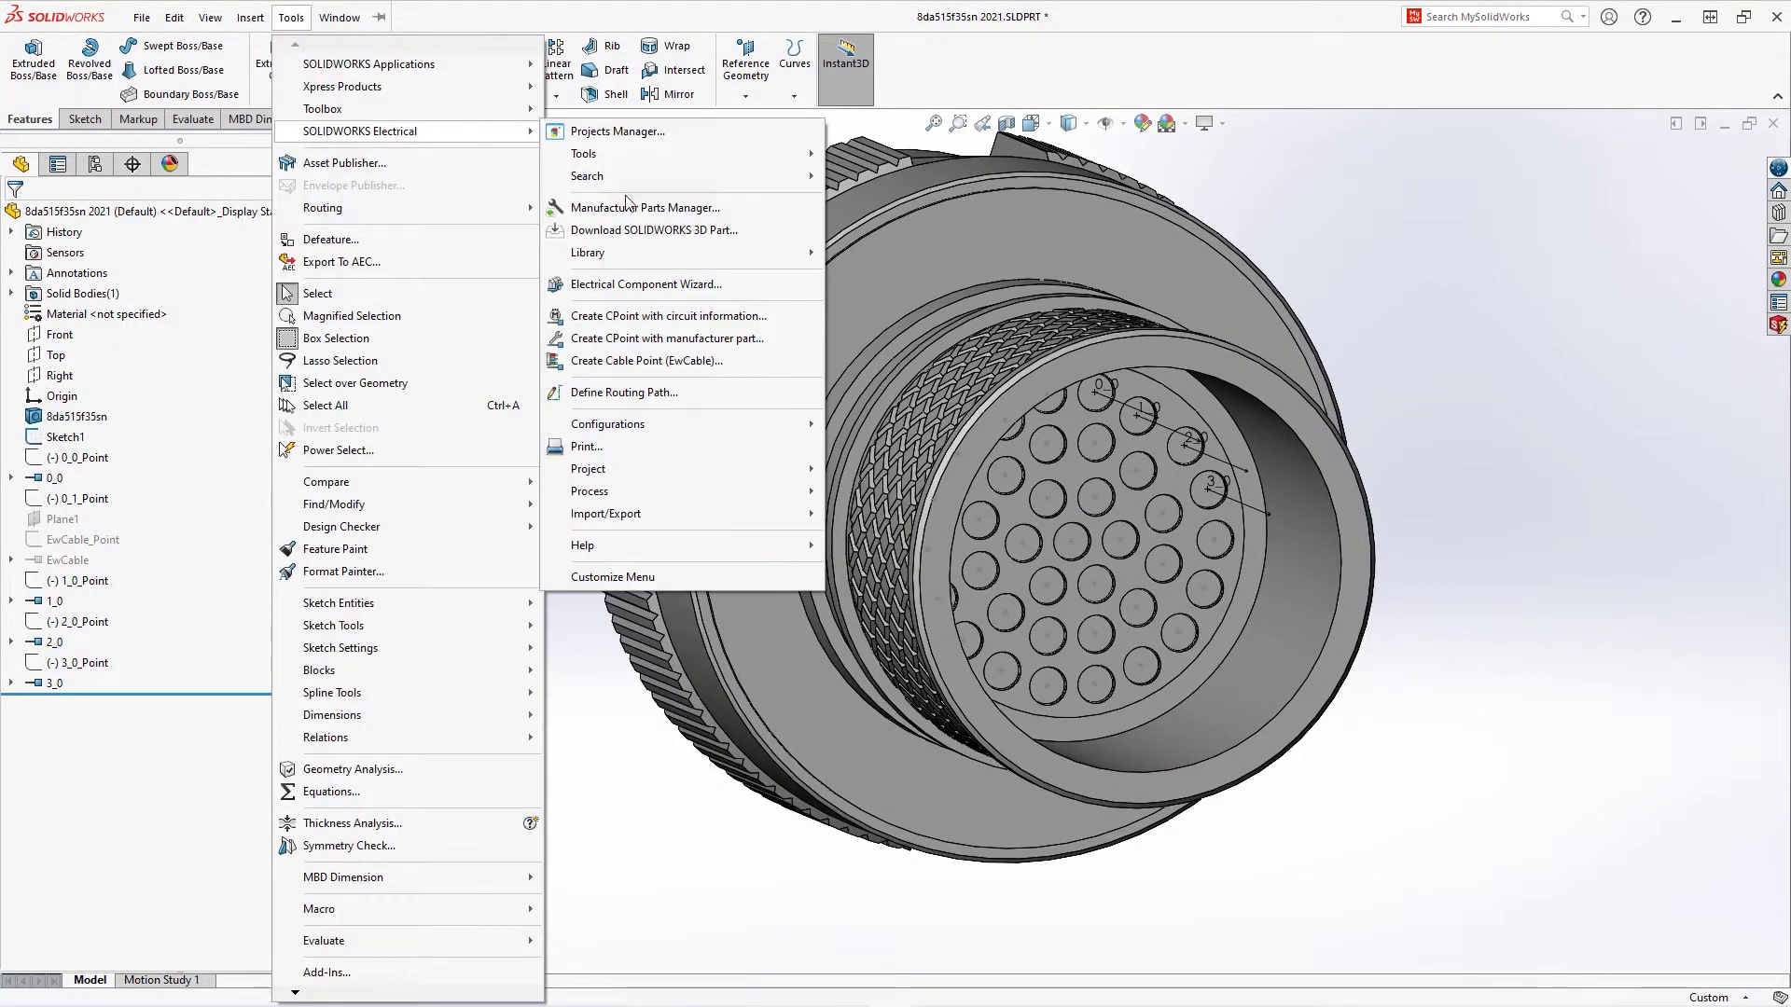
click(666, 330)
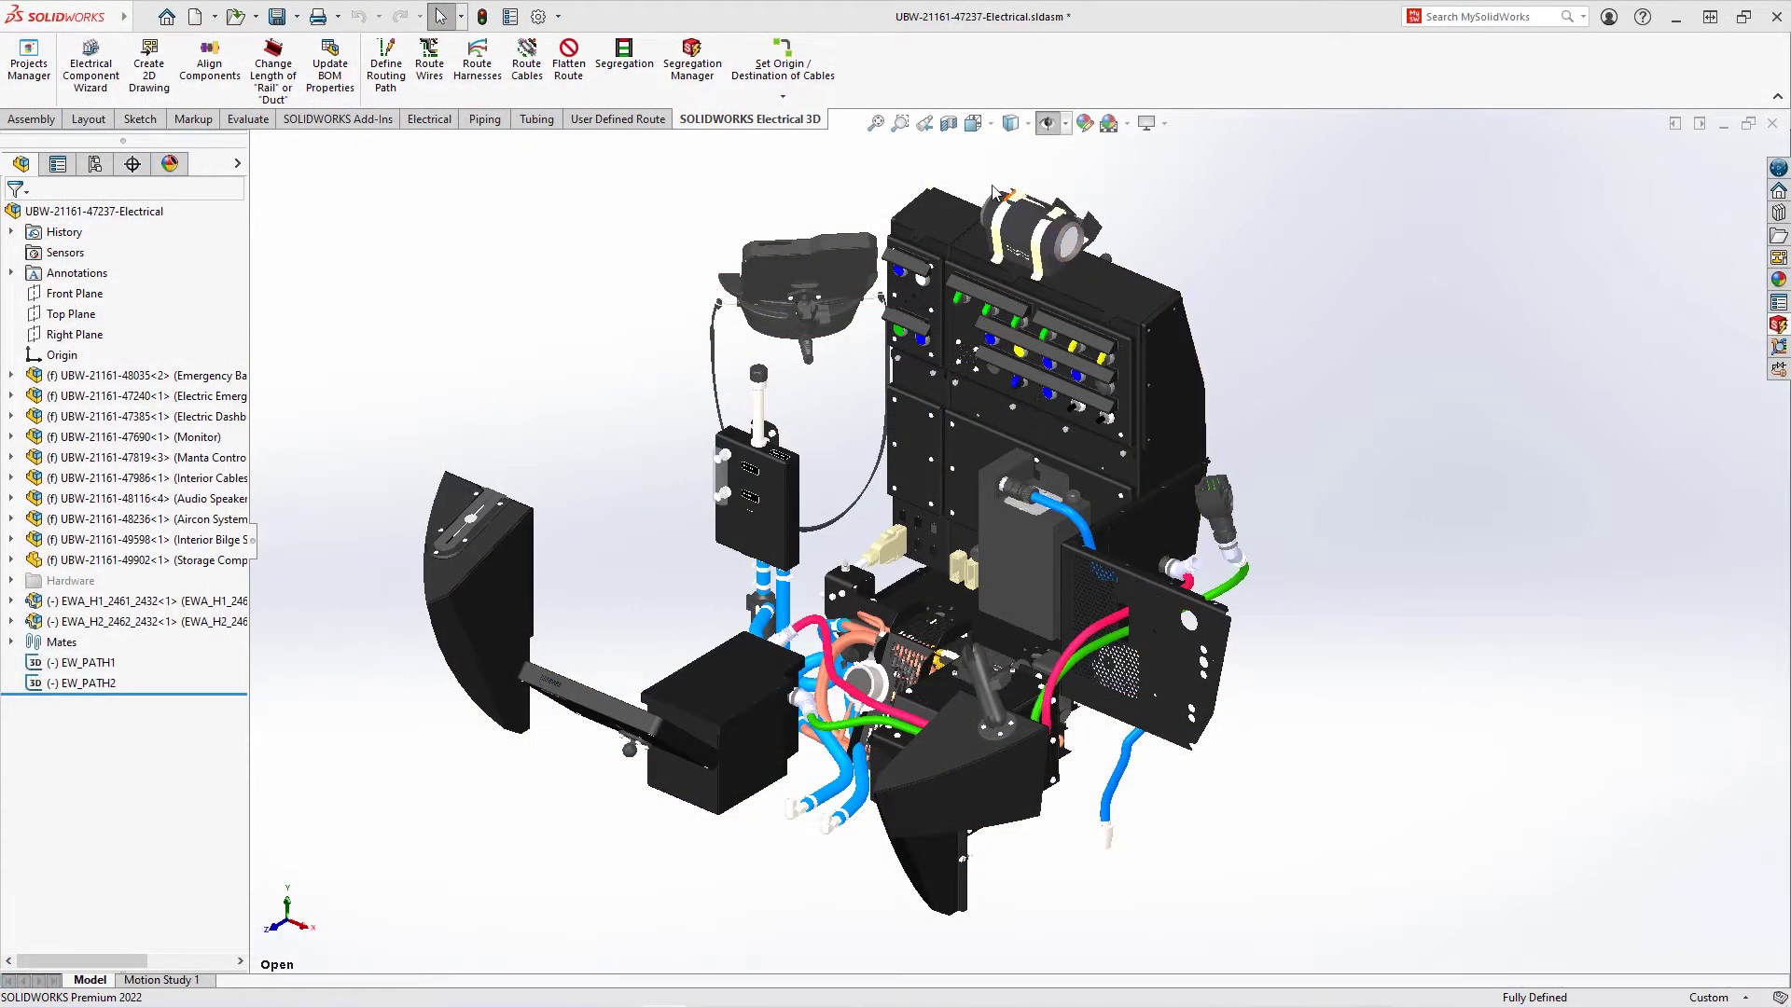
click(900, 124)
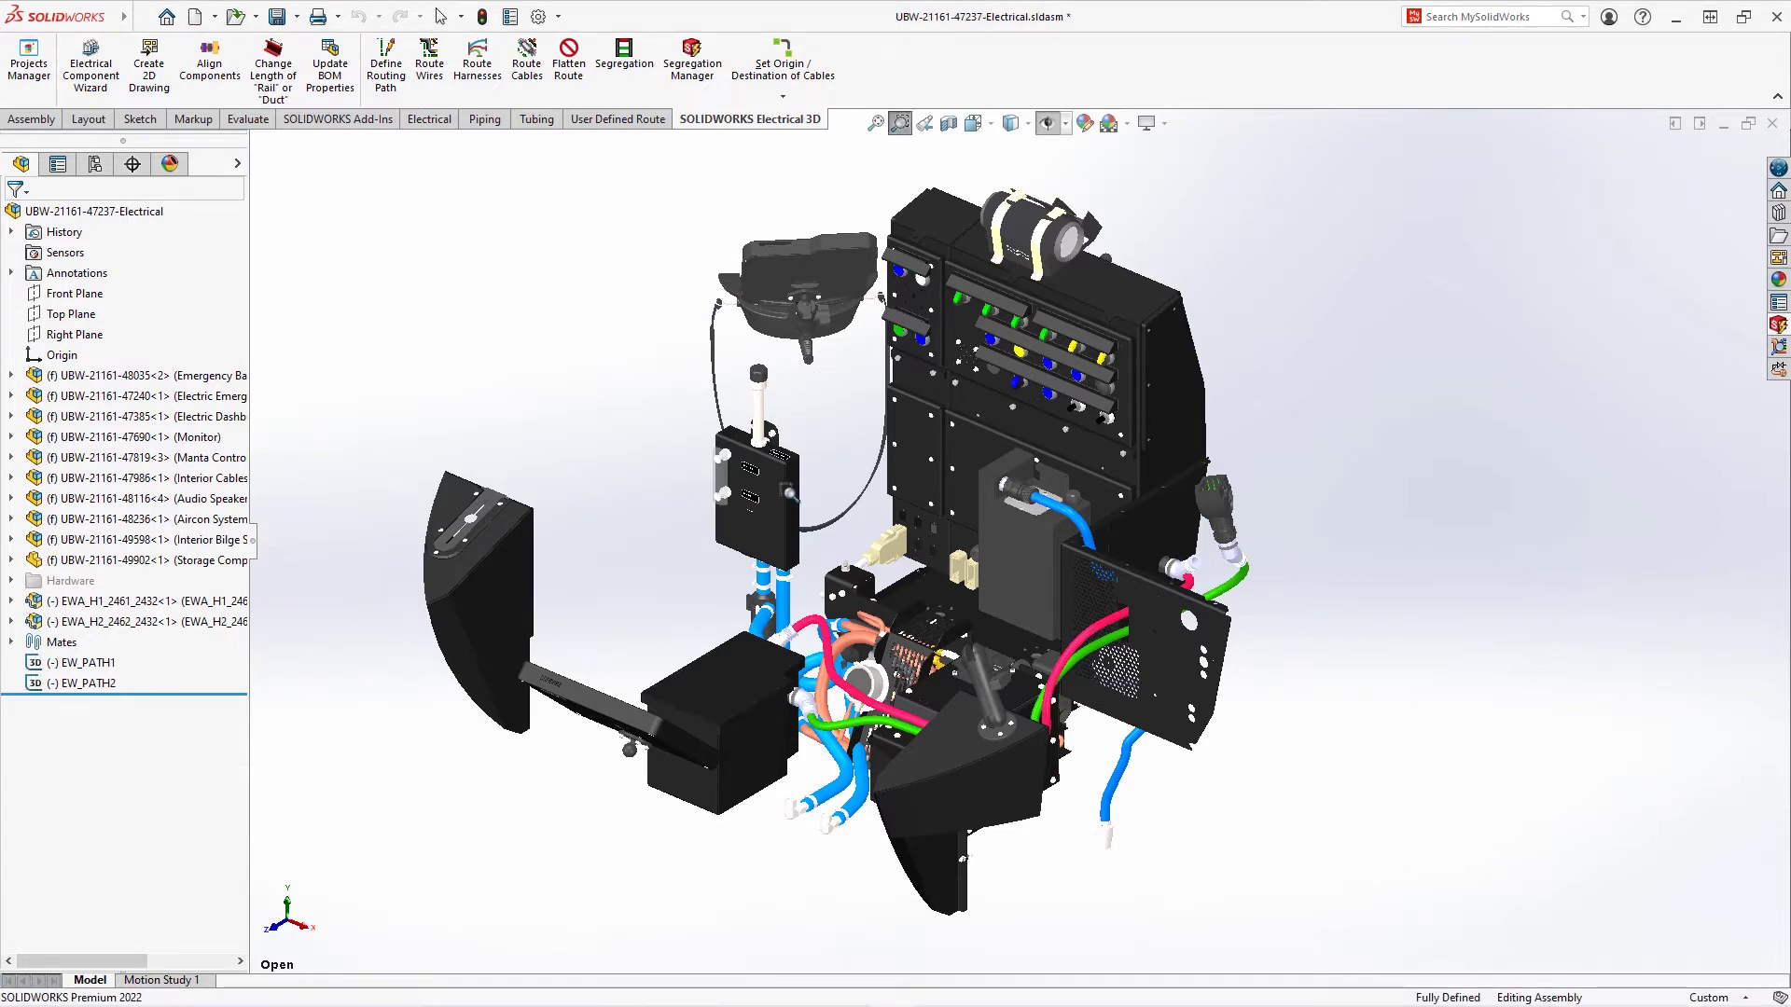
Zoom and orbit to the pink cable feeding the elbow fitting in EWA_H2_2462_2432.
drag(726, 731, 878, 550)
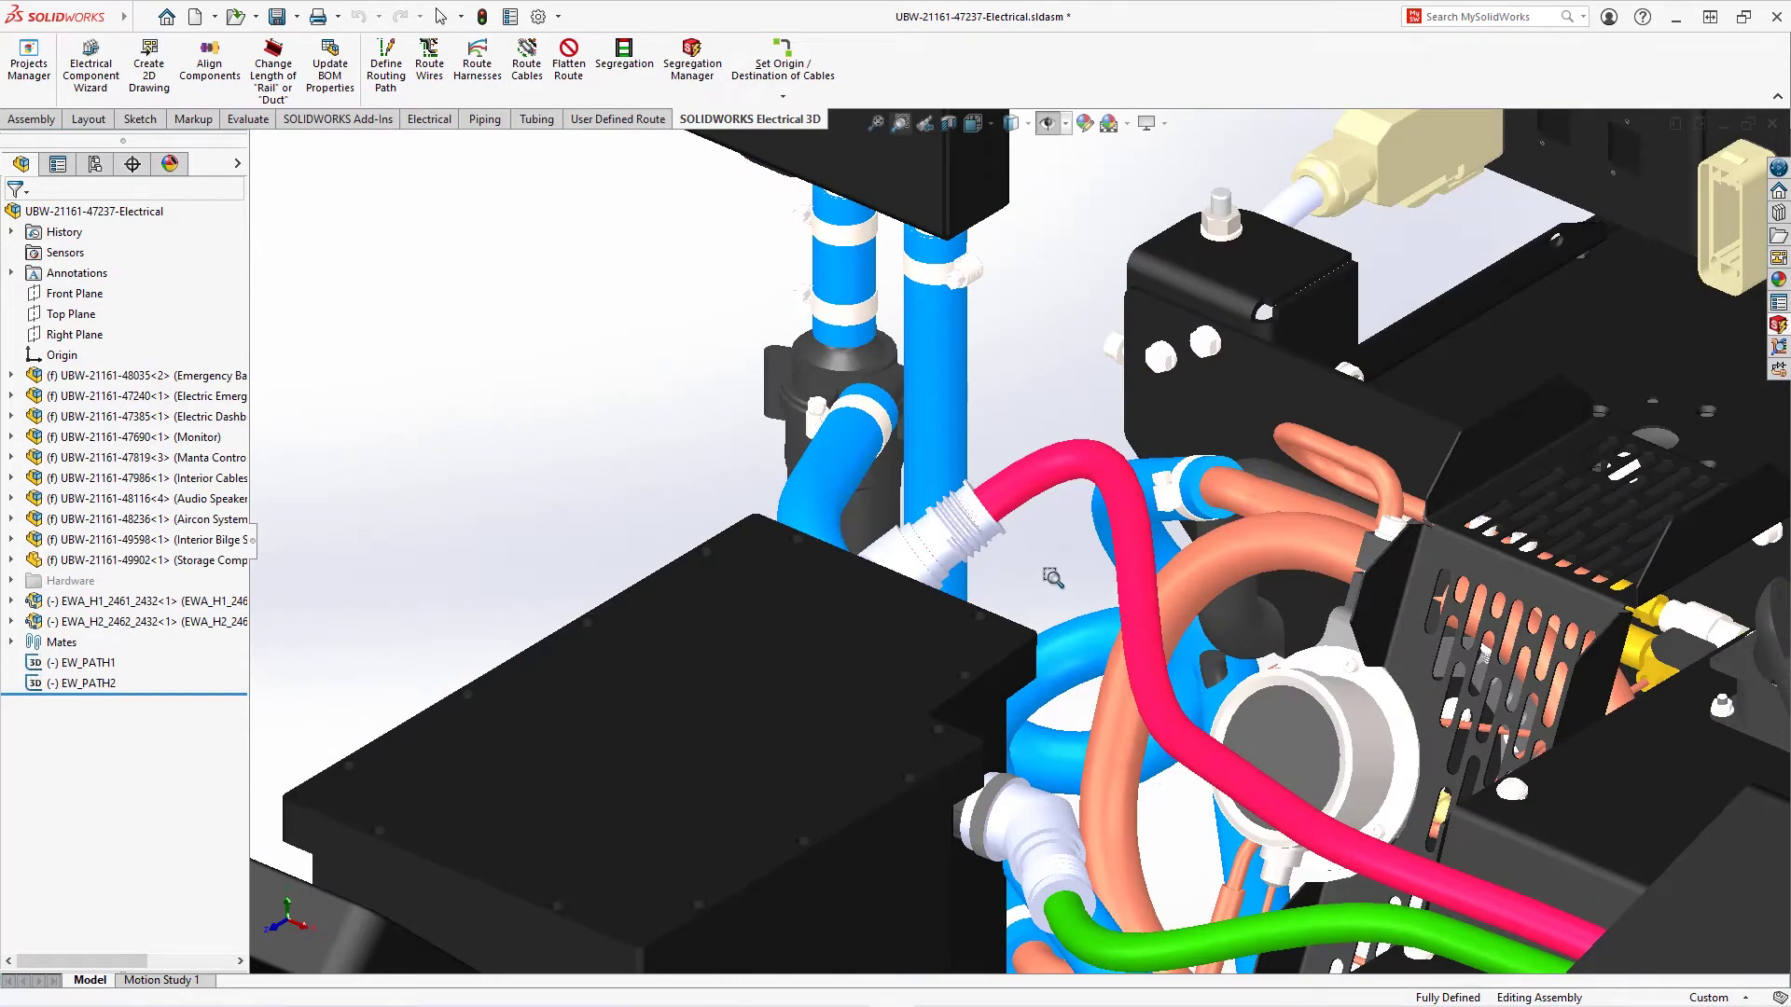
mouse_move(1053, 578)
middle_down()
mouse_move(954, 580)
mouse_move(940, 528)
middle_up()
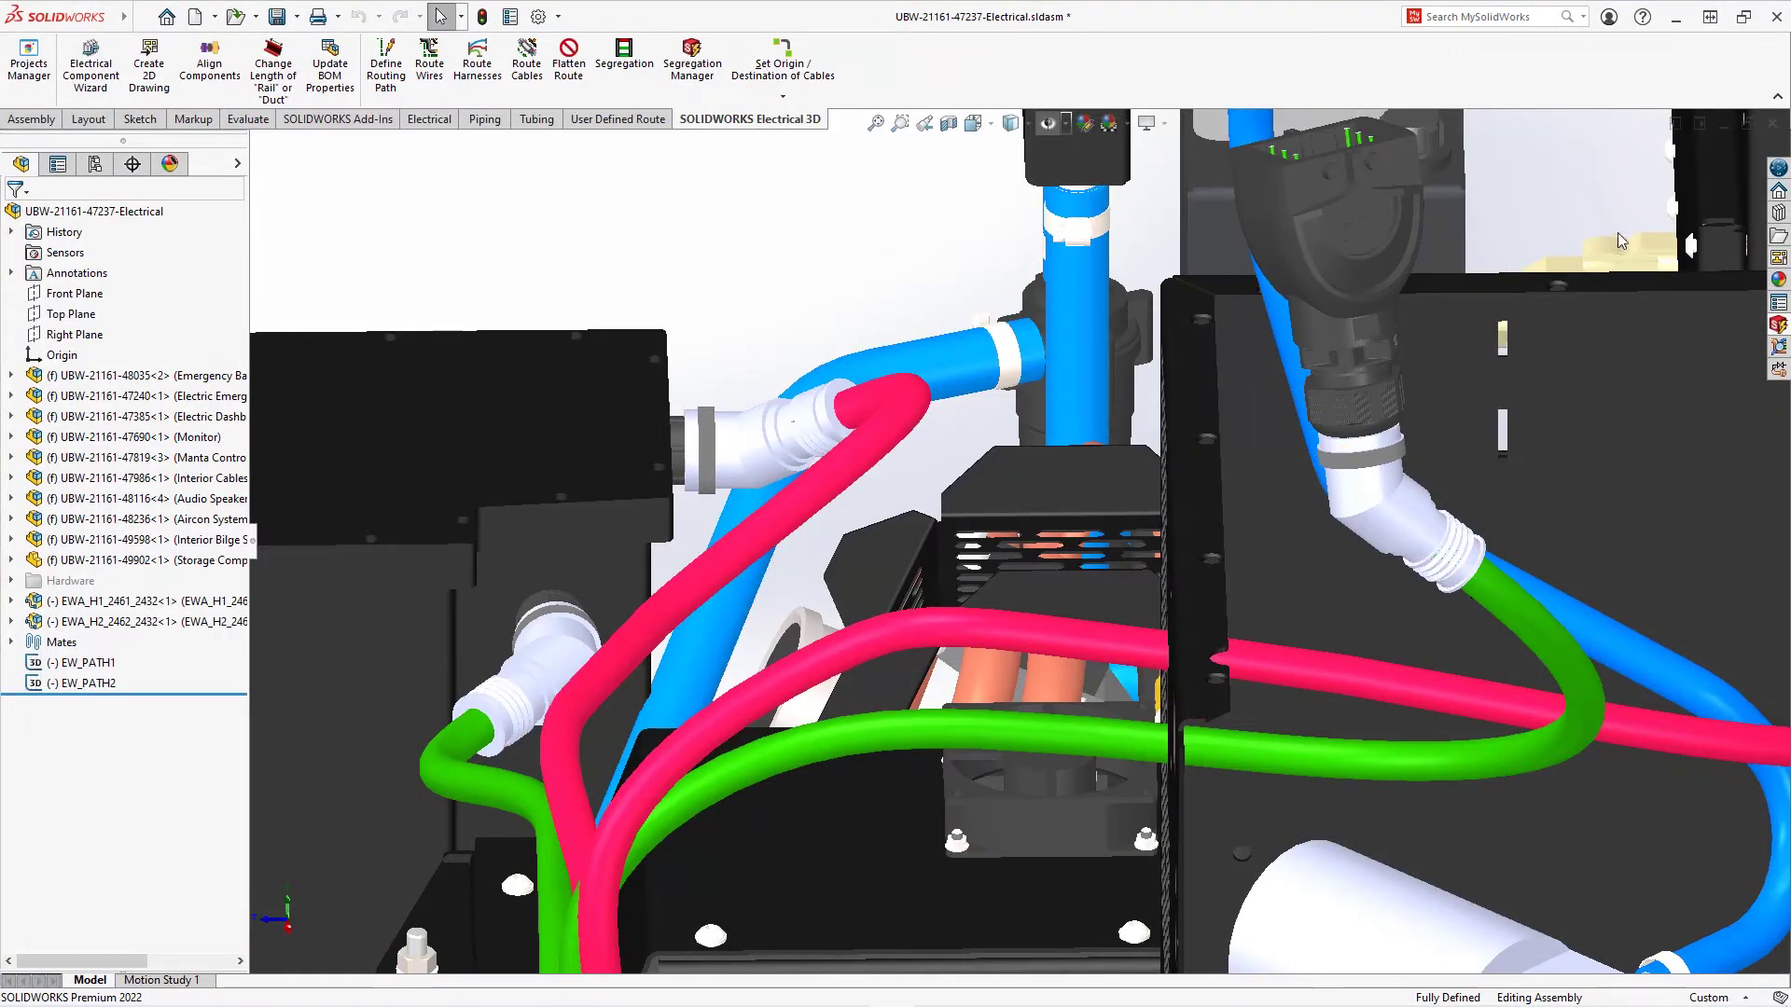
click(1778, 213)
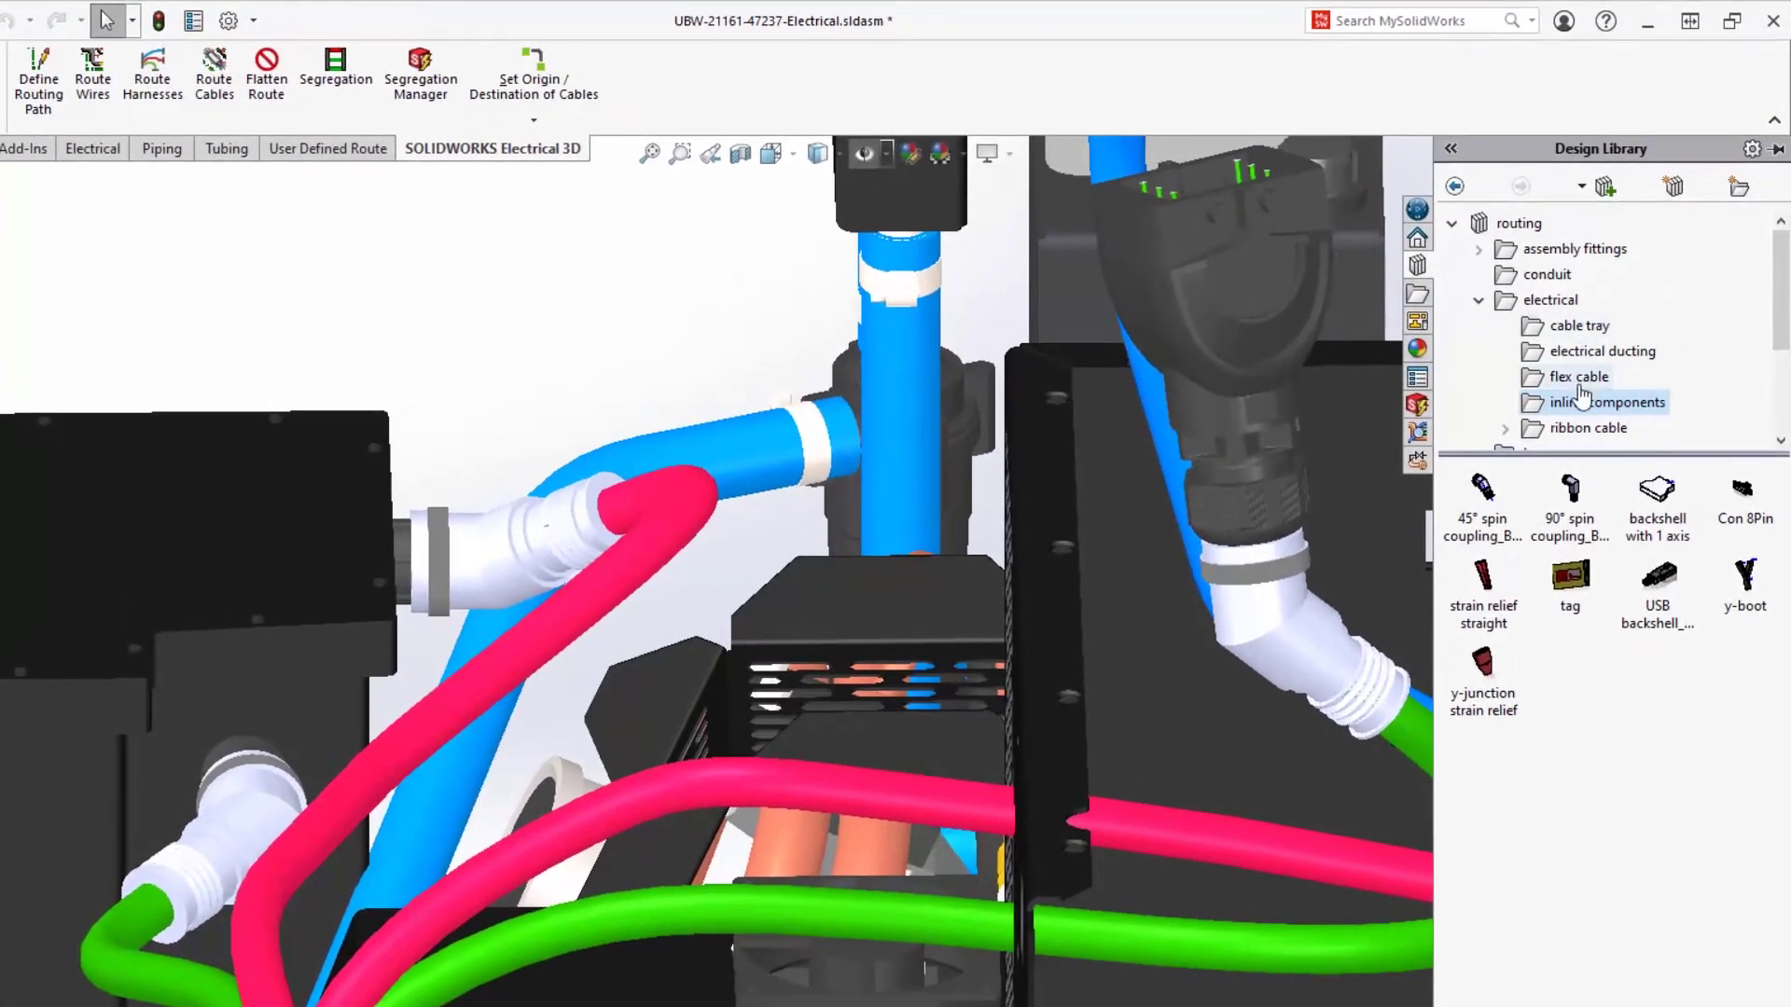
mouse_move(935, 533)
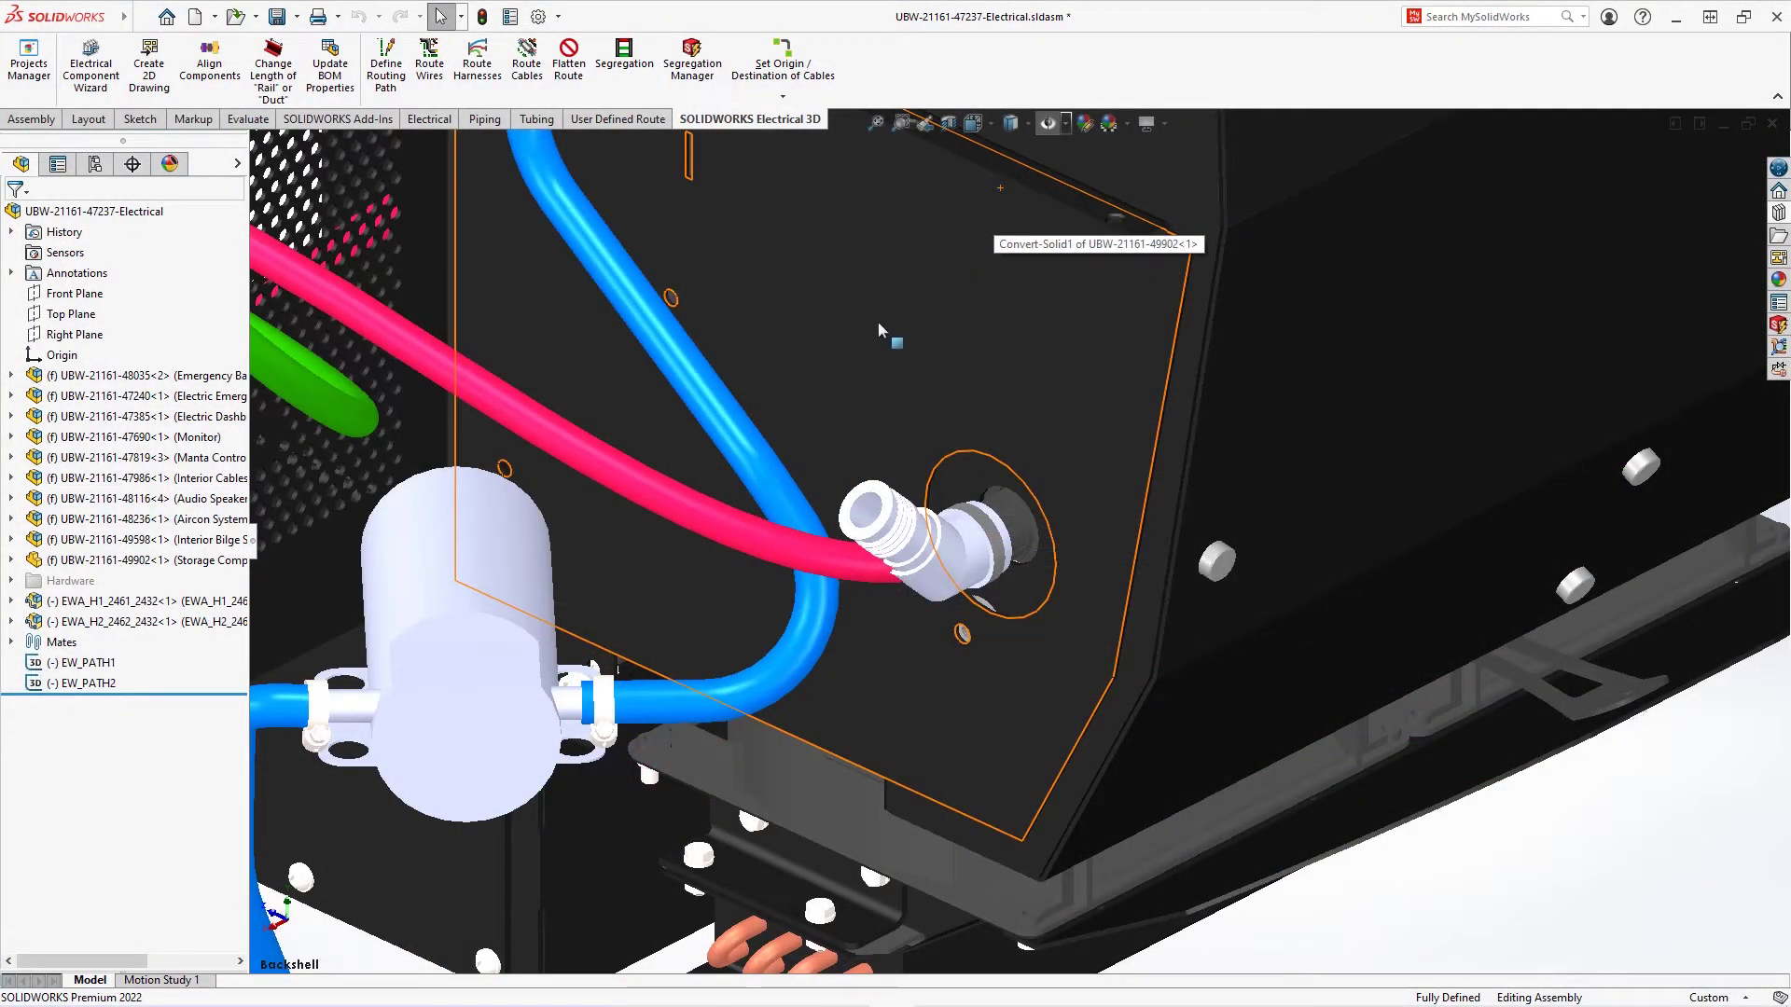
right_click(735, 532)
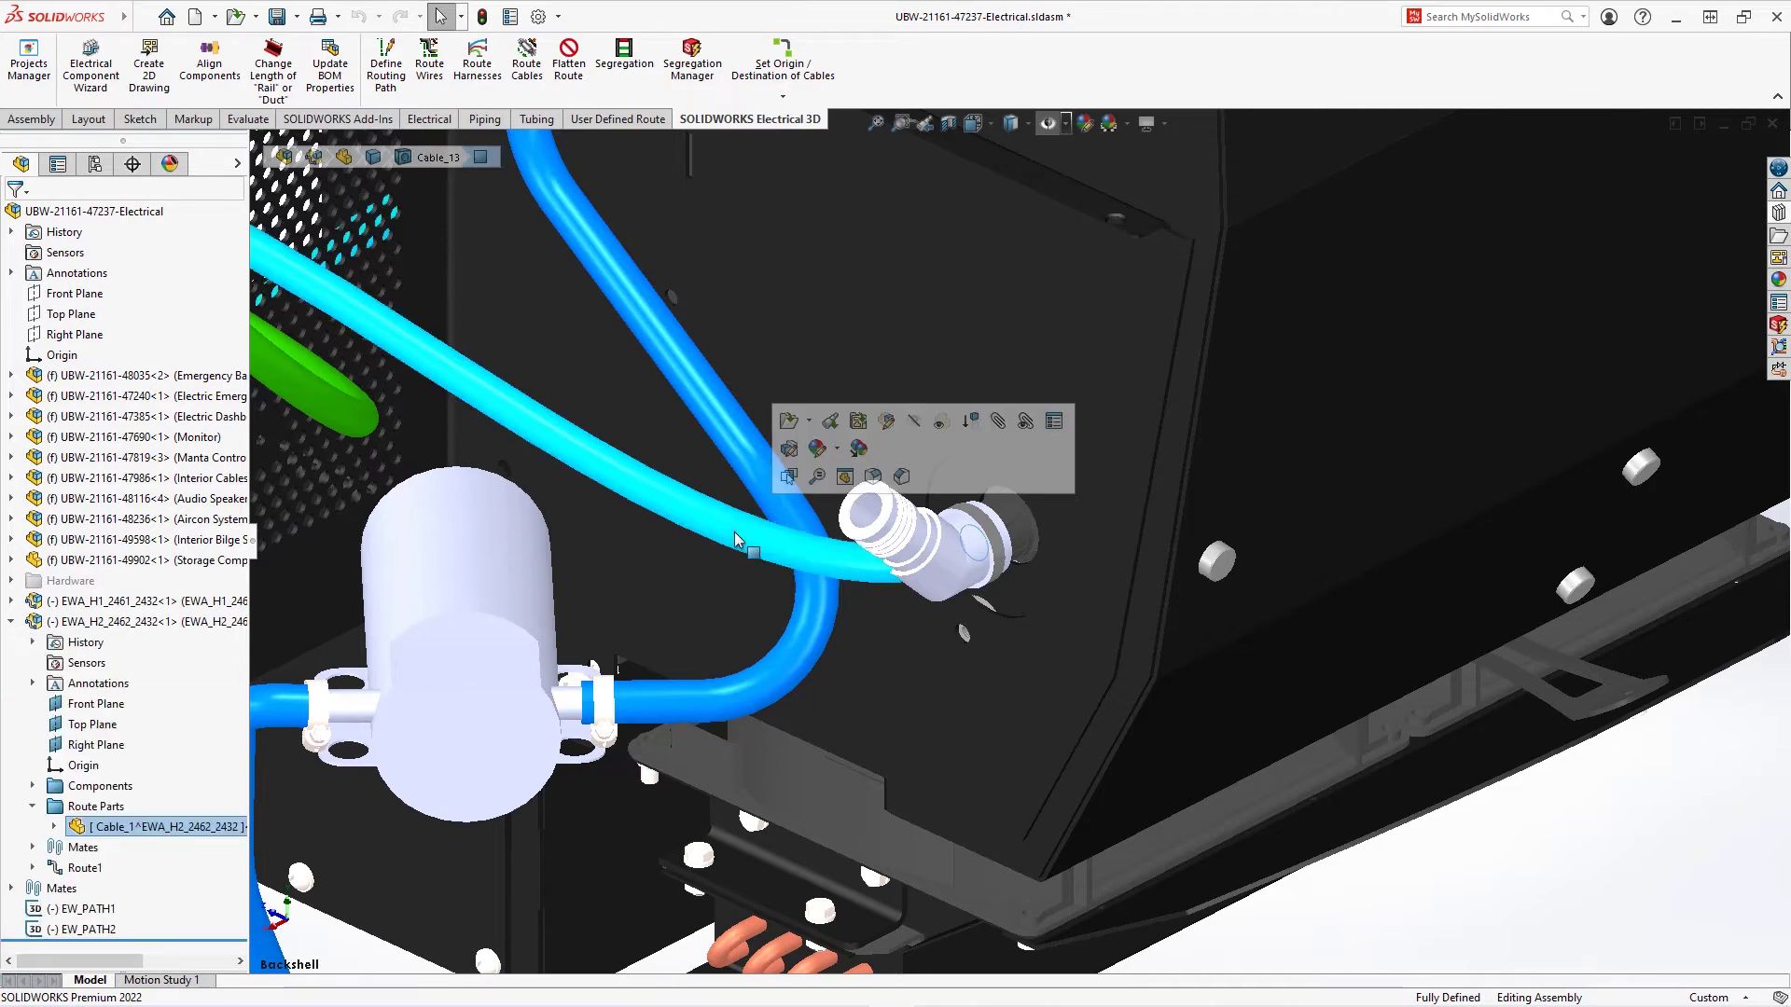
Align the cable's Spline23 with the 45_spin coupling axis, then exit the route edit.
click(792, 442)
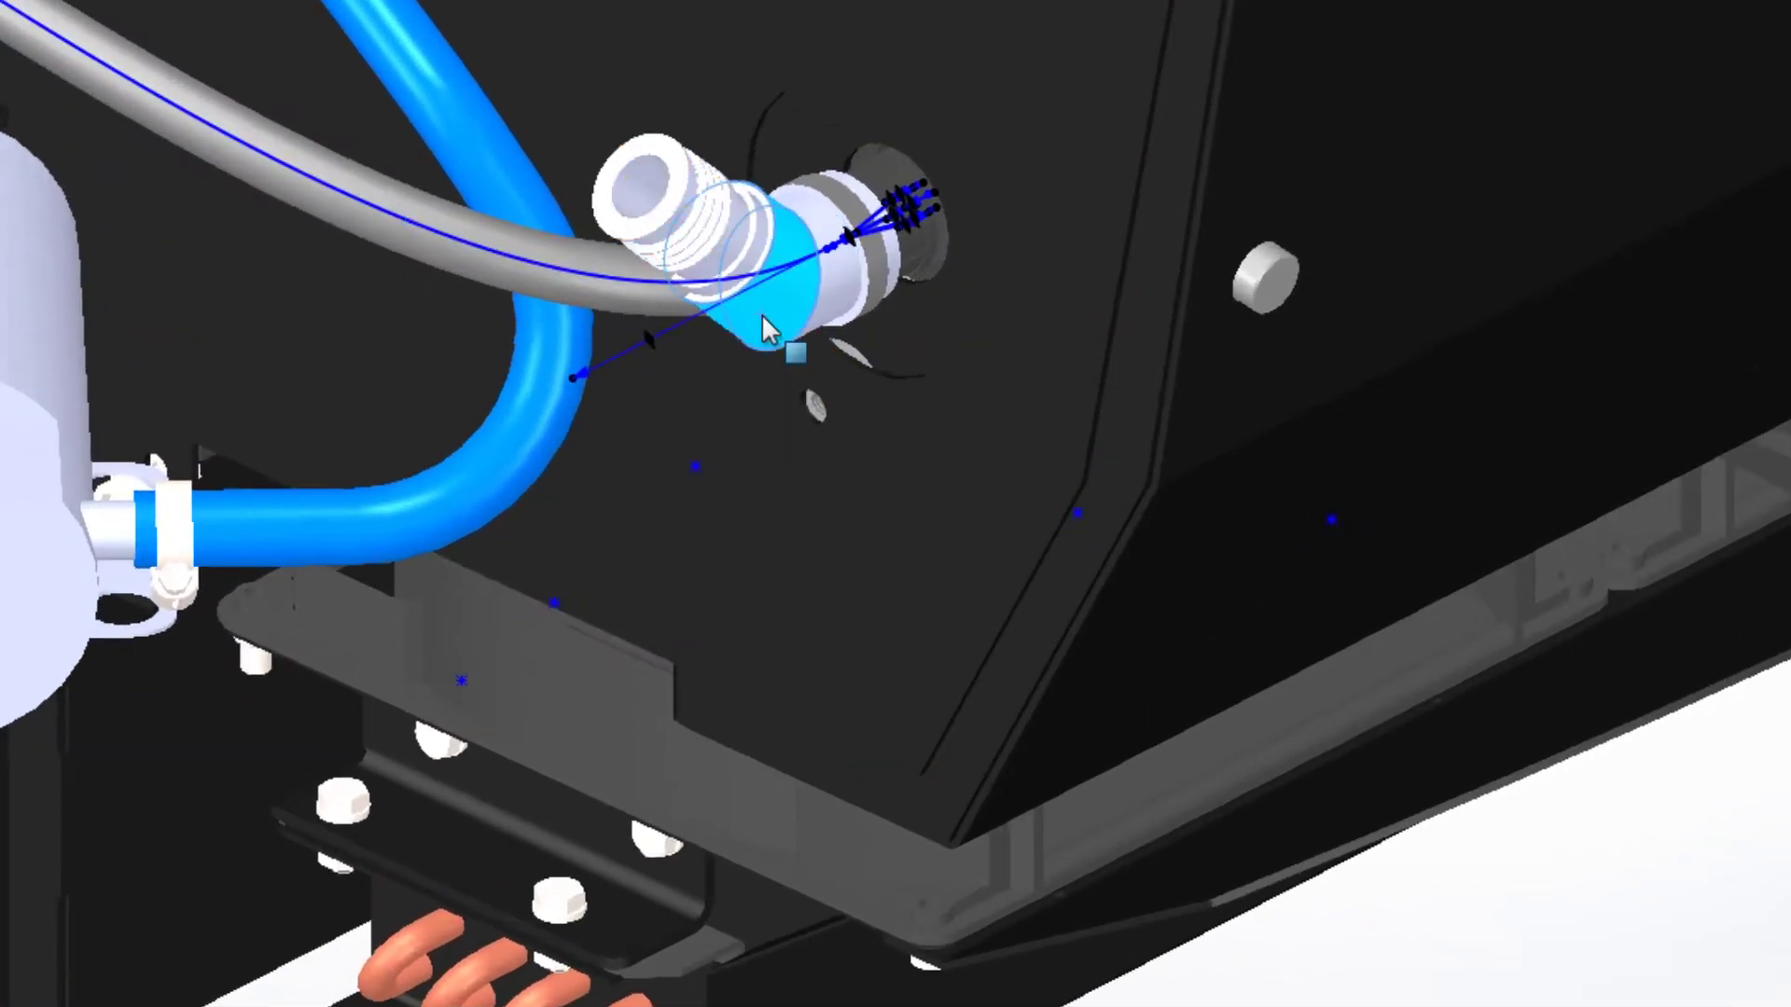
right_click(767, 321)
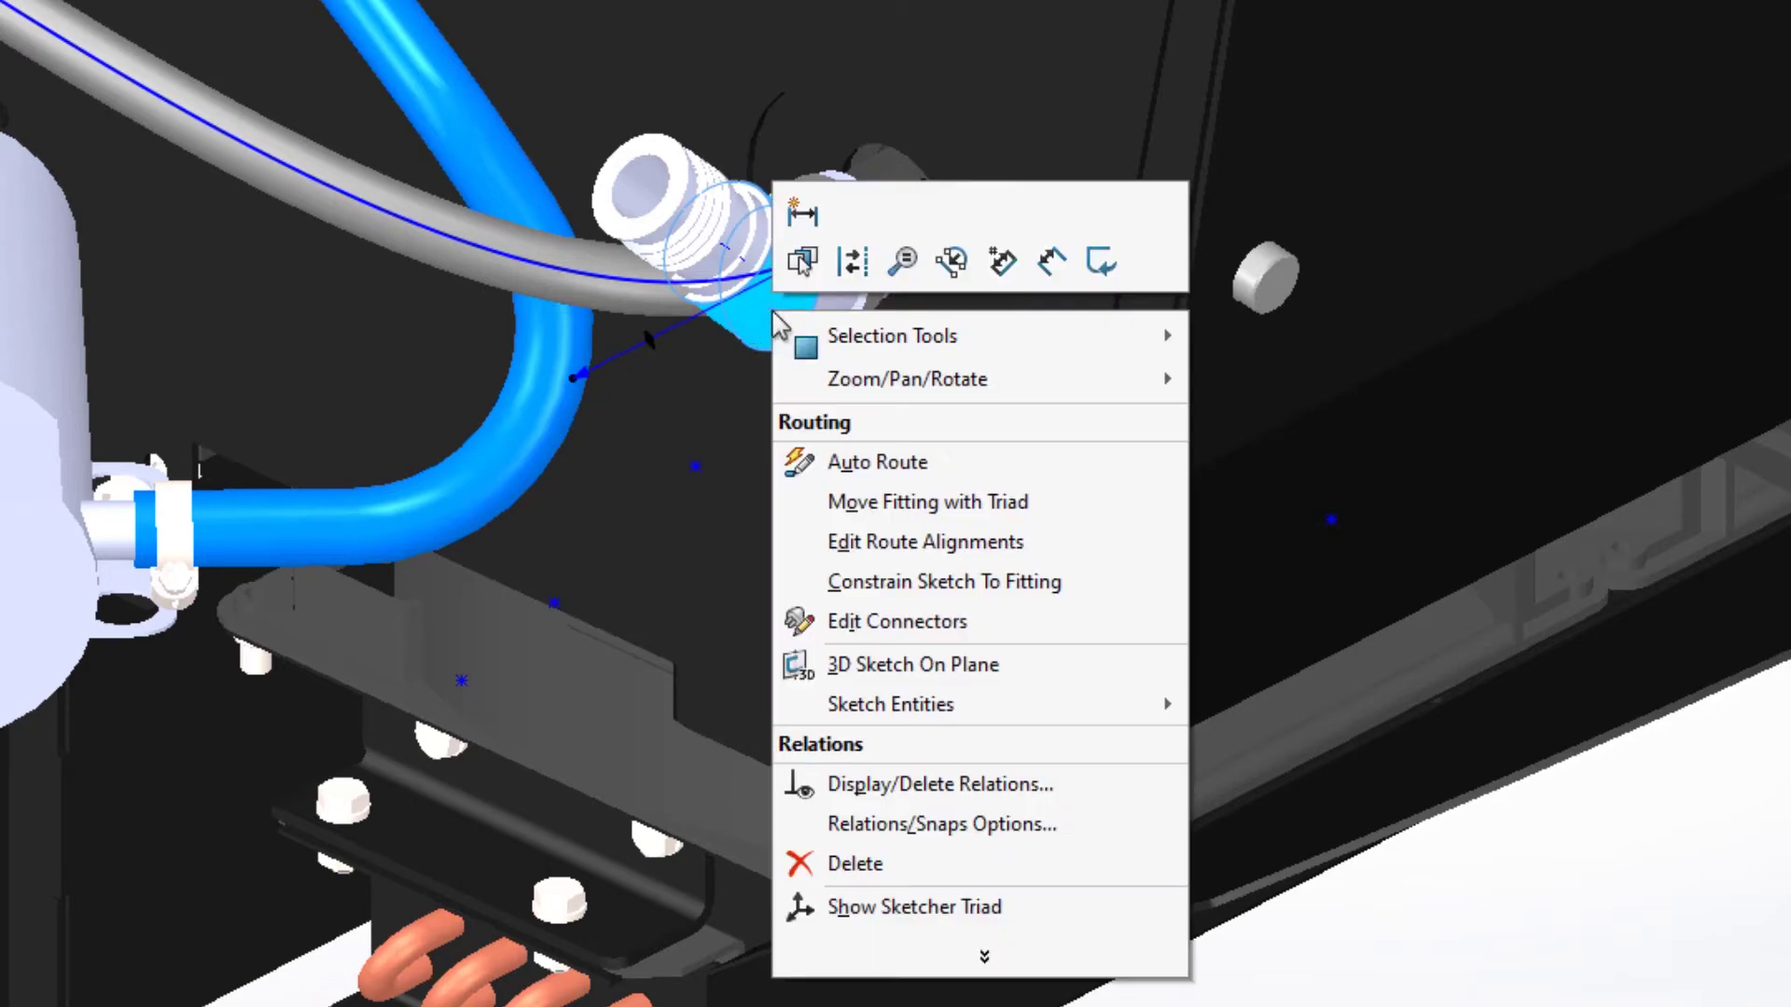
click(878, 545)
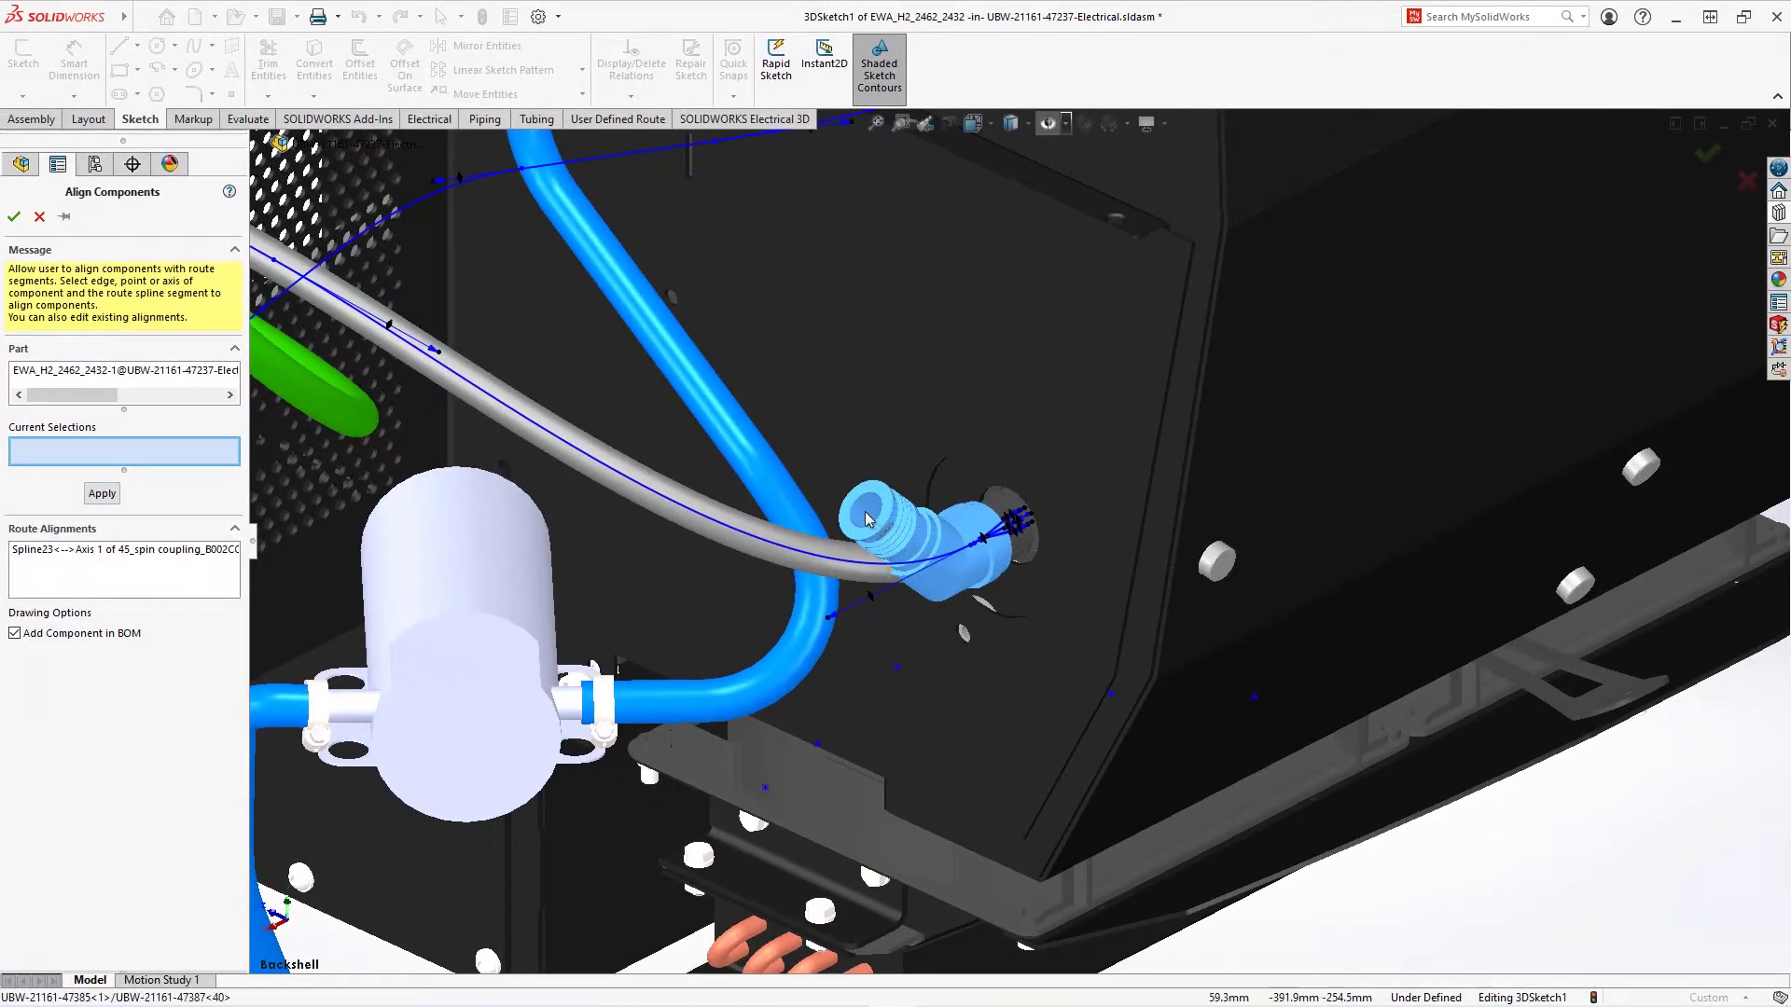
click(765, 528)
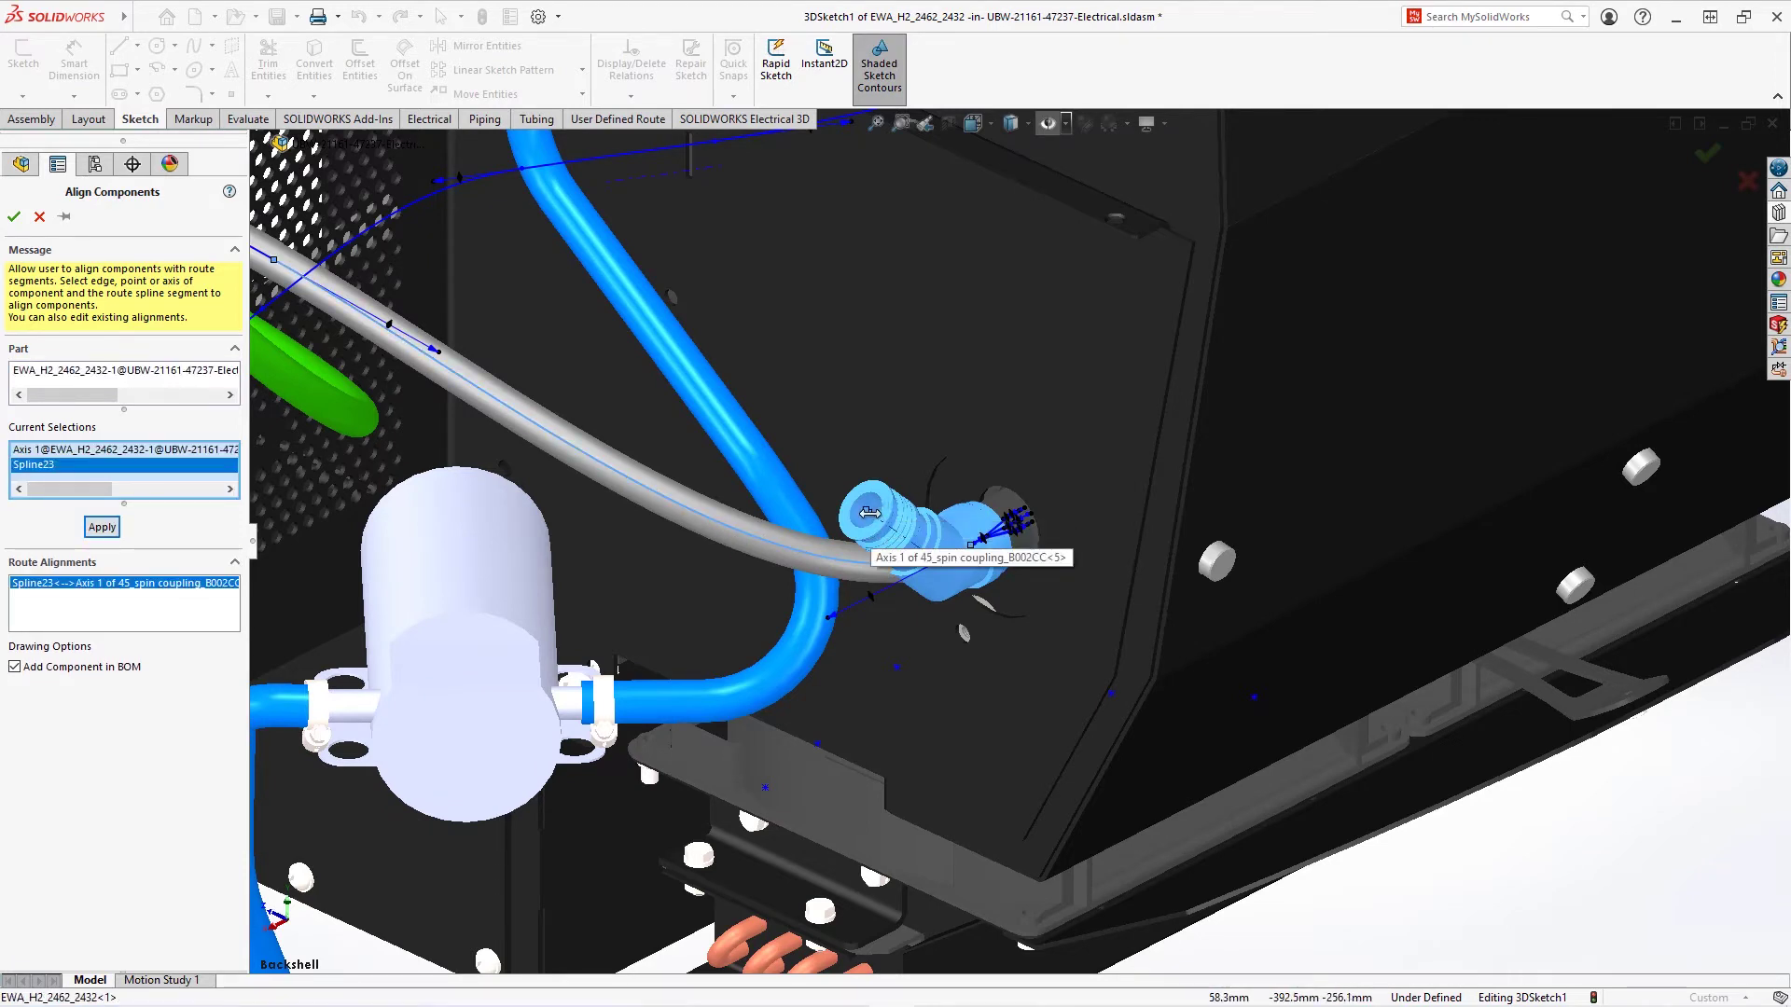
click(869, 512)
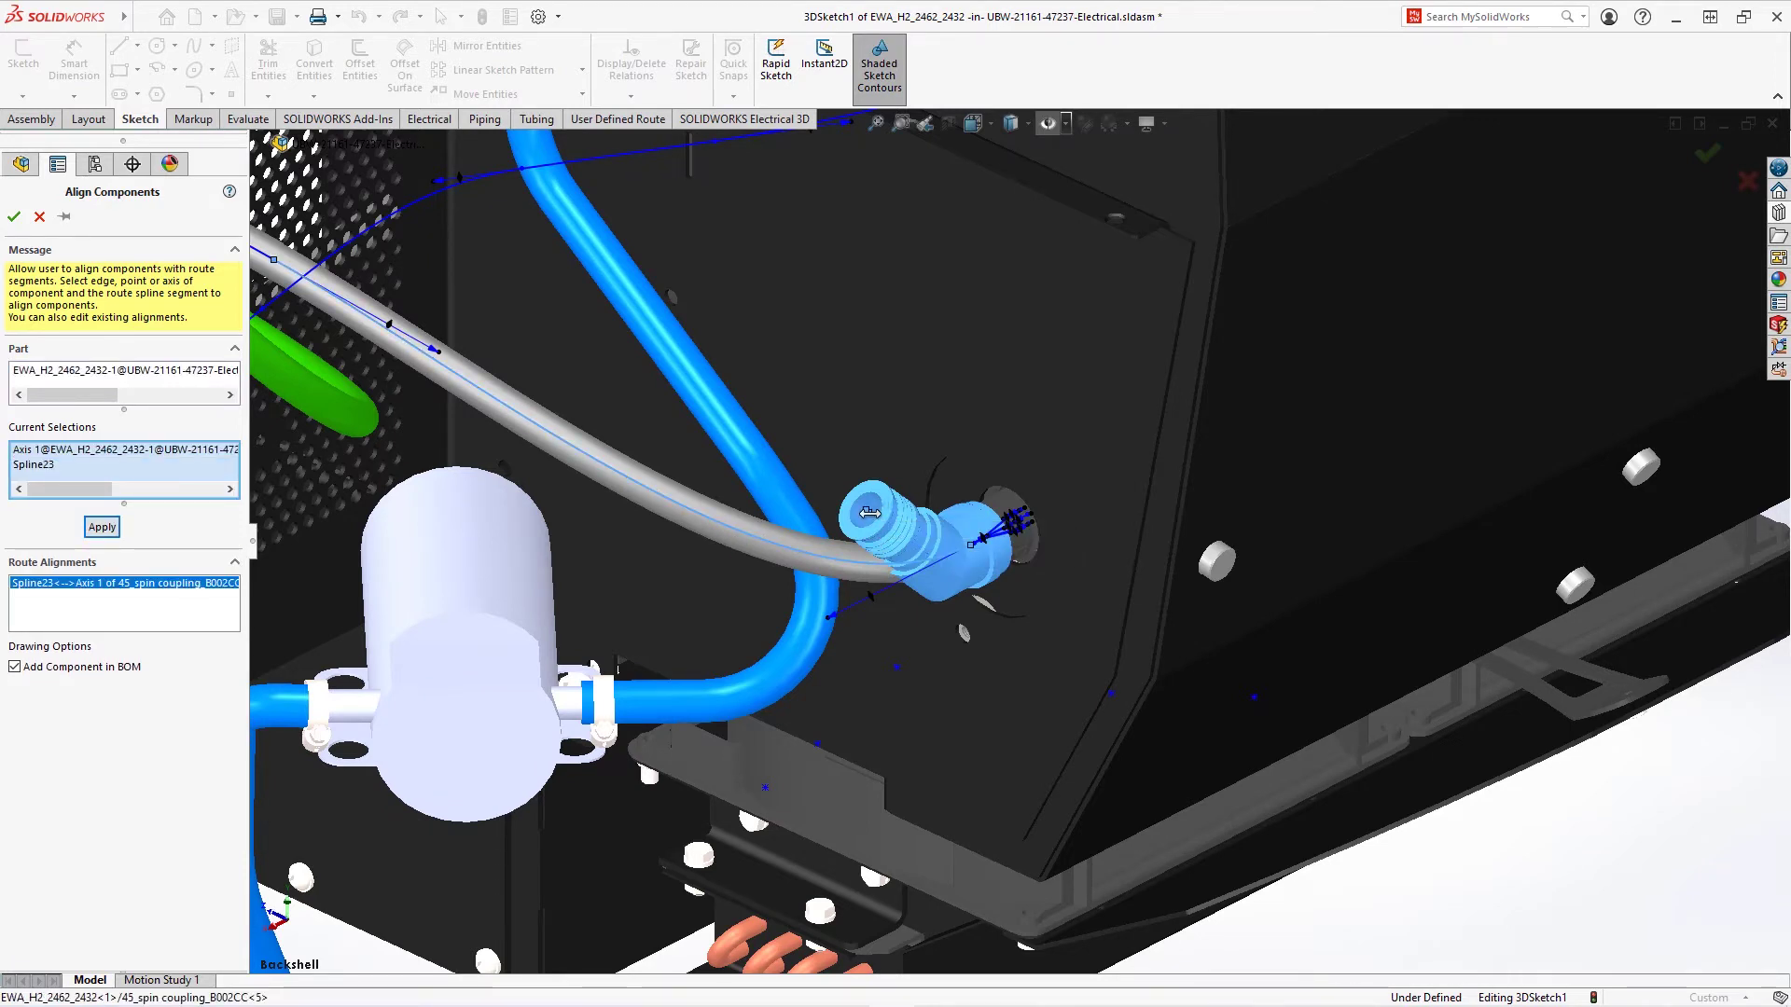
click(103, 528)
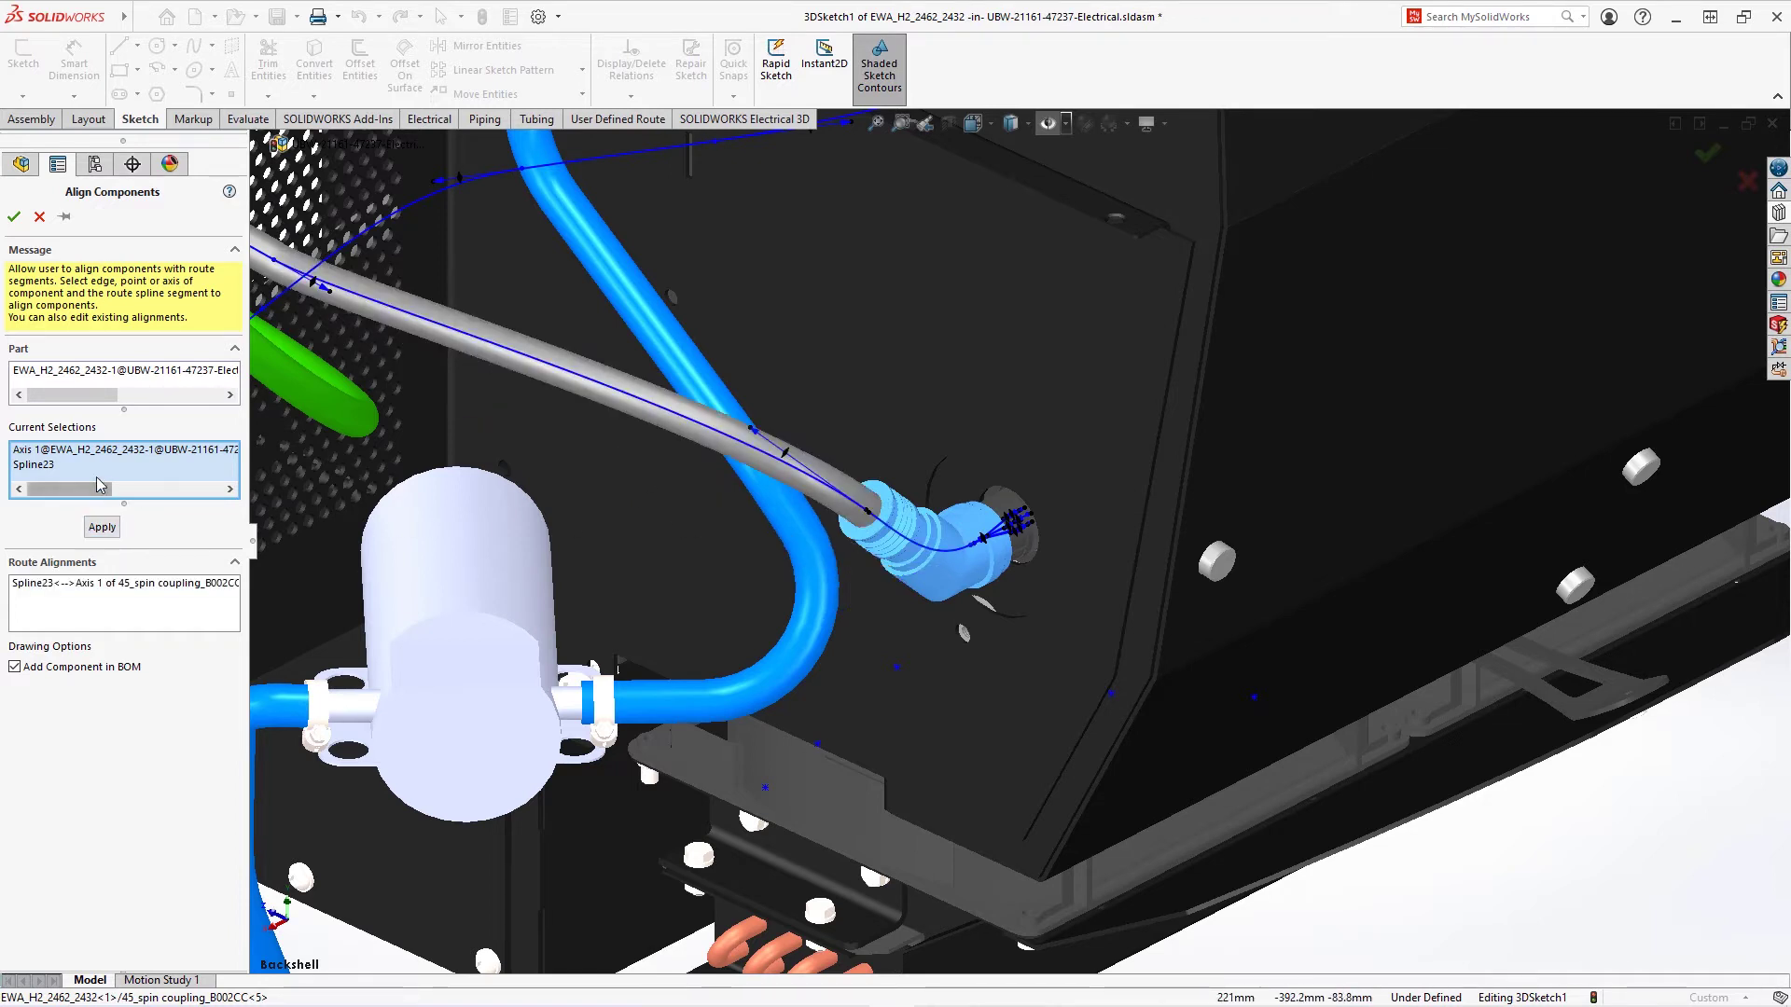
click(13, 220)
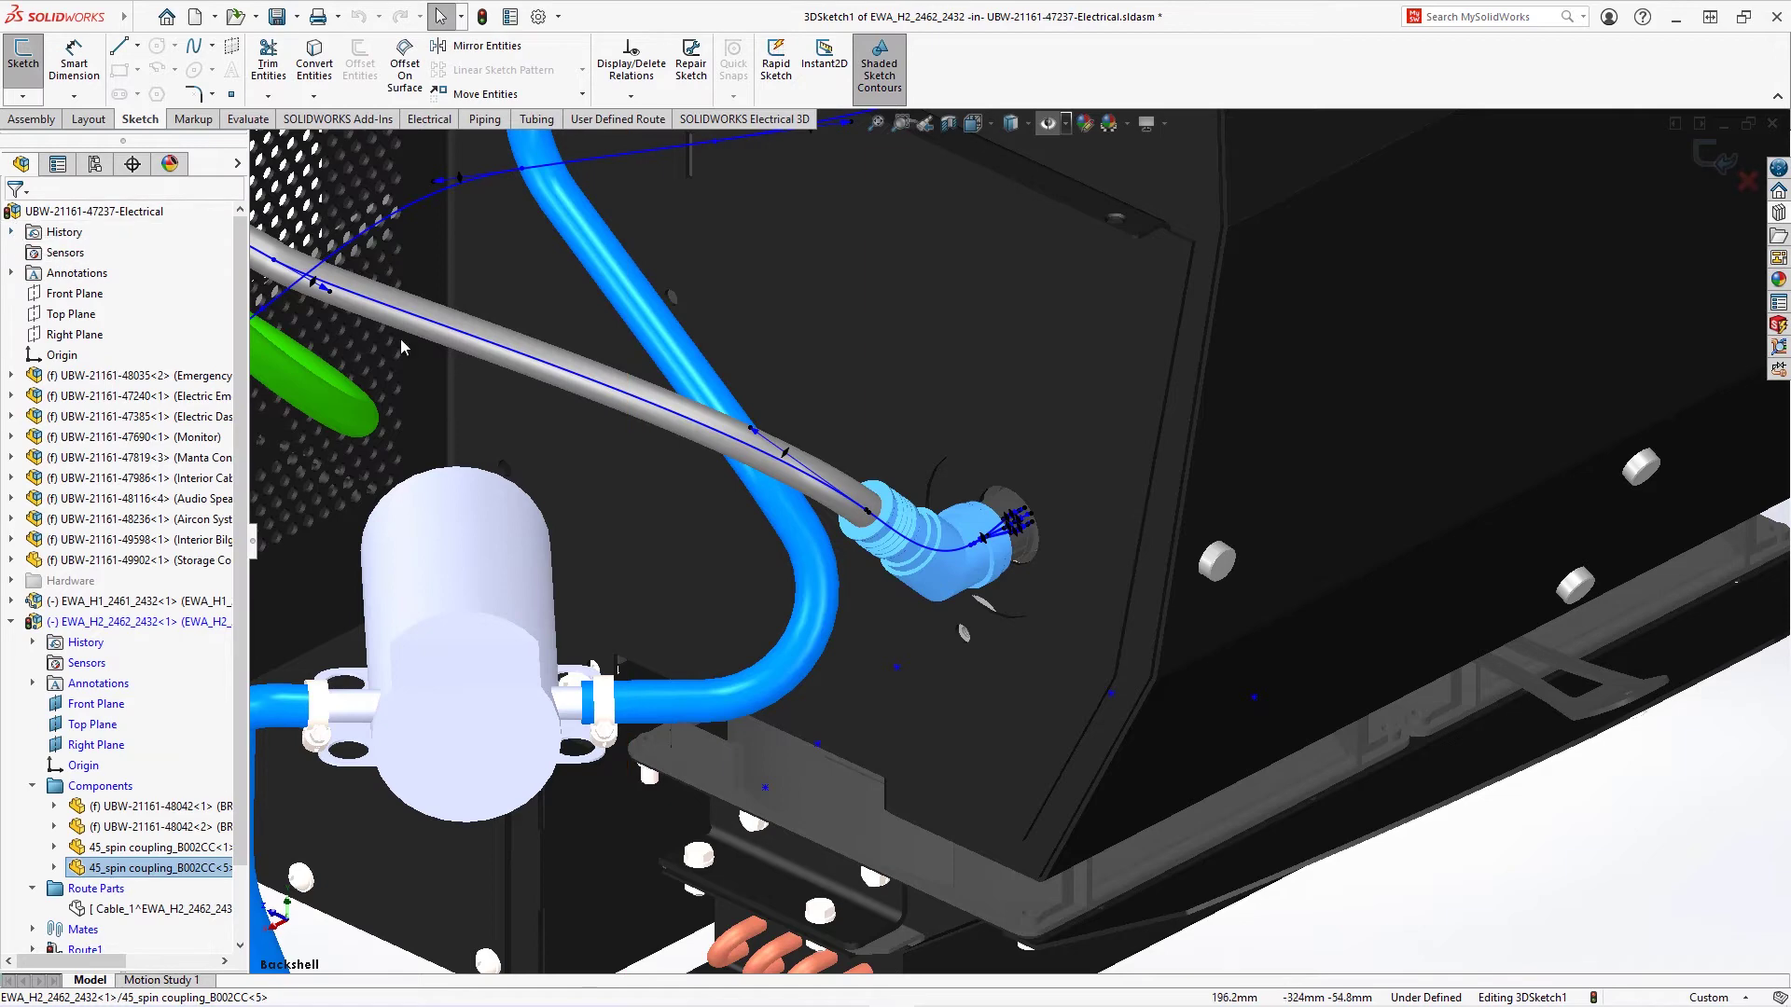
click(1726, 165)
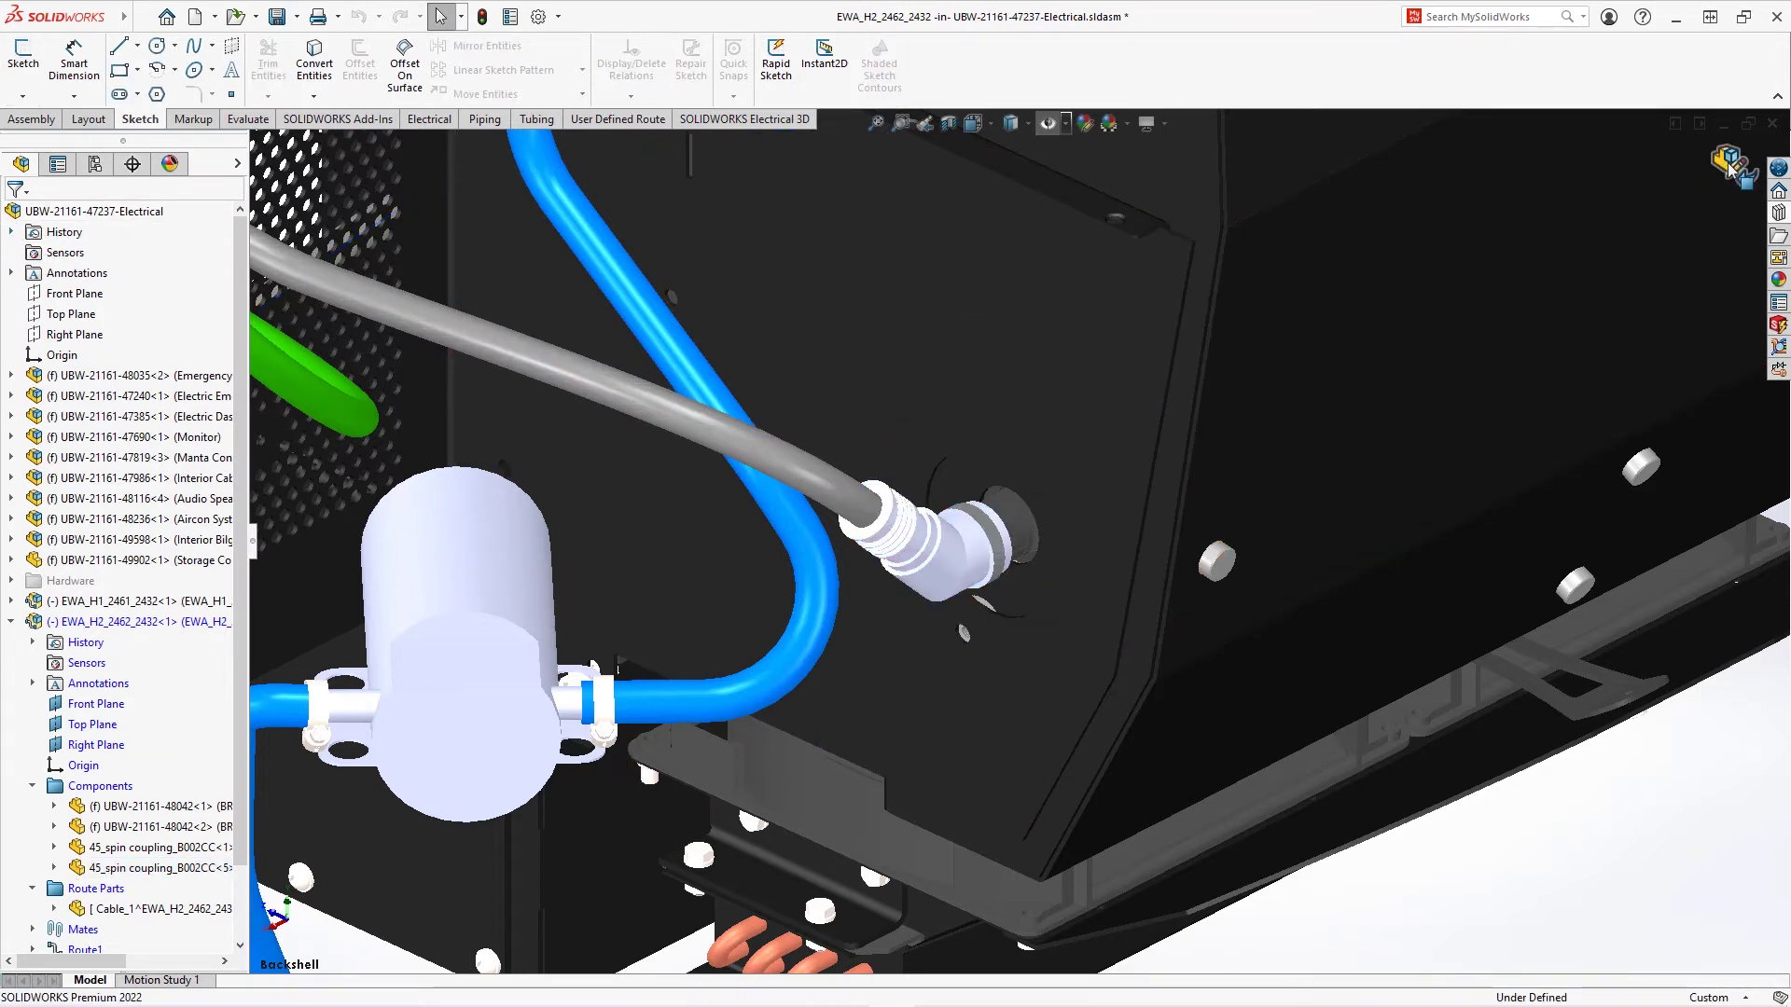
click(1728, 166)
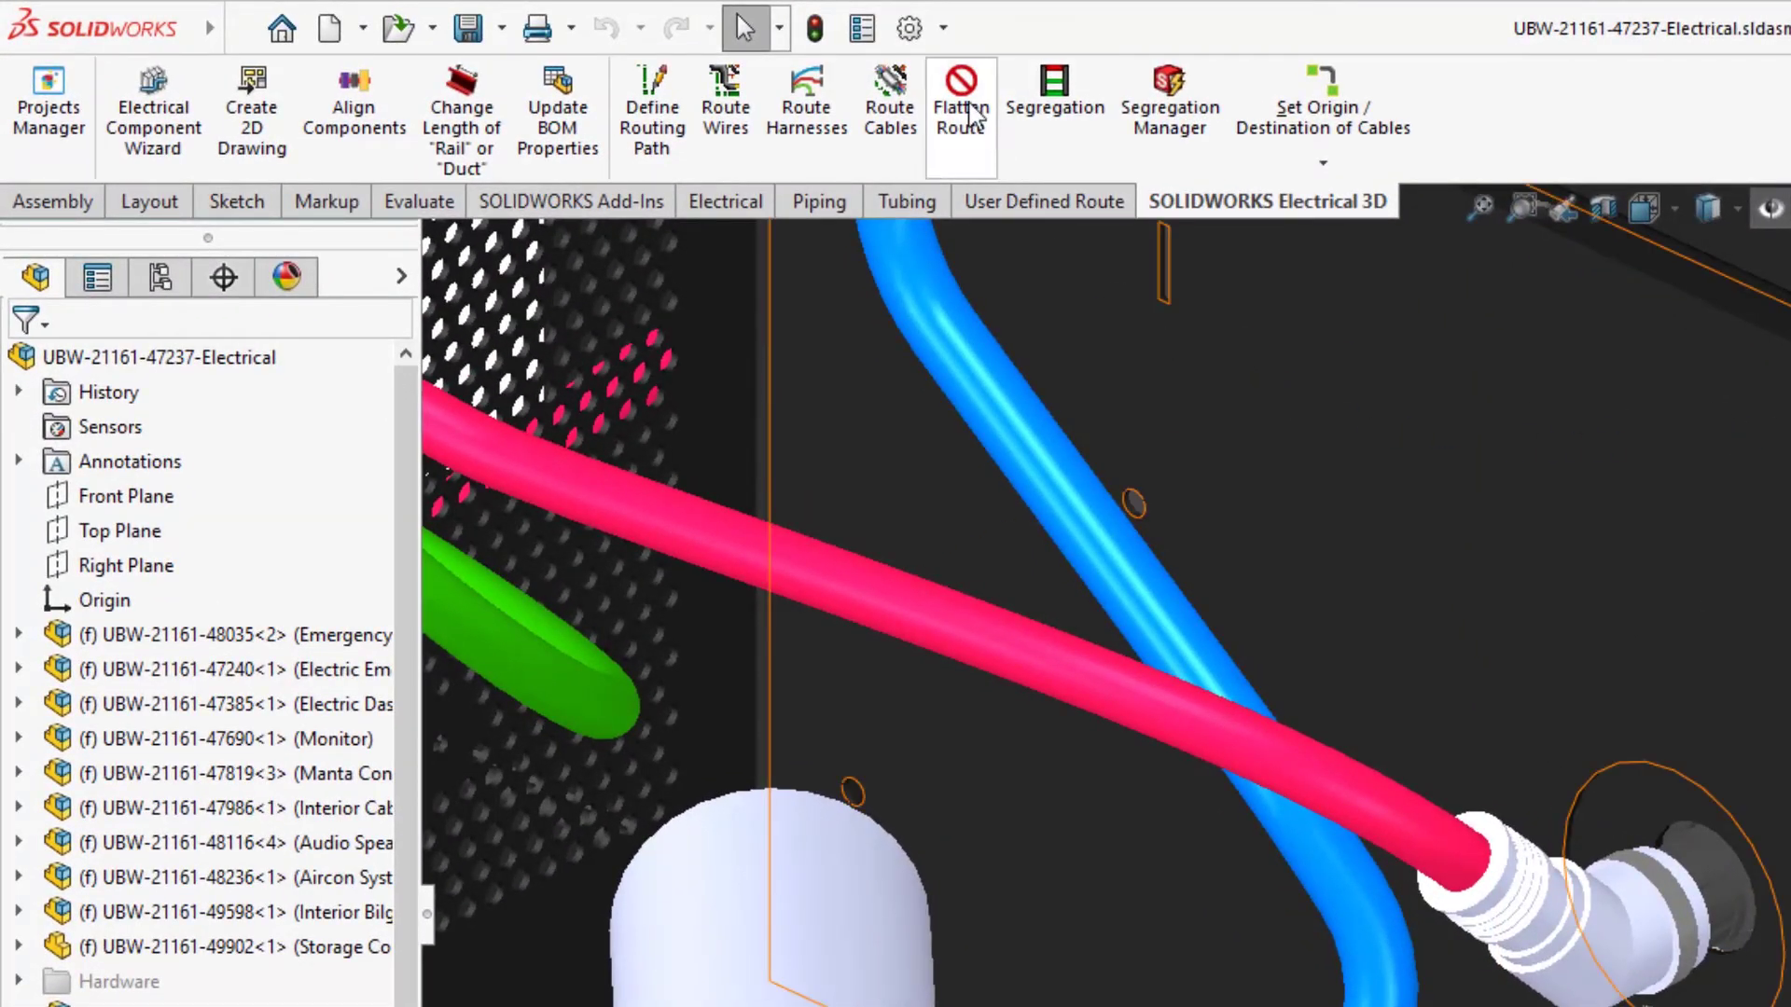
Flatten route EWA_H2_2462_2432-1 straight into a harness drawing with connector tables and BOM.
click(961, 98)
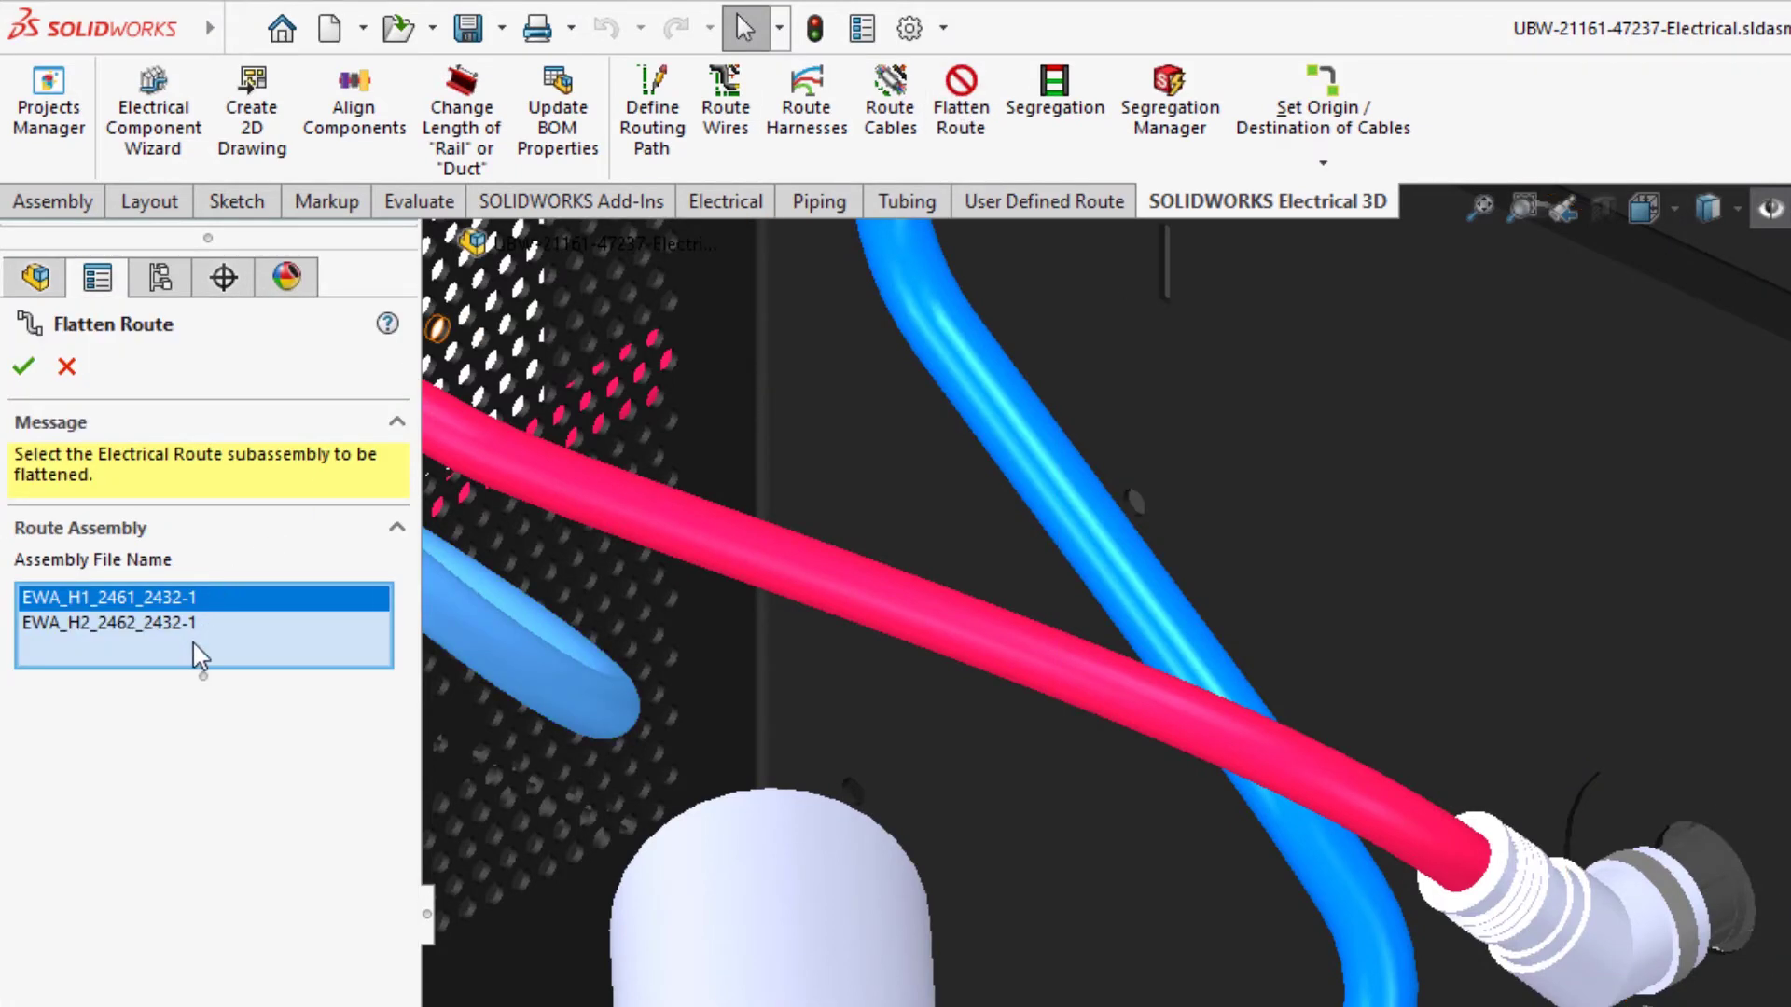
click(172, 625)
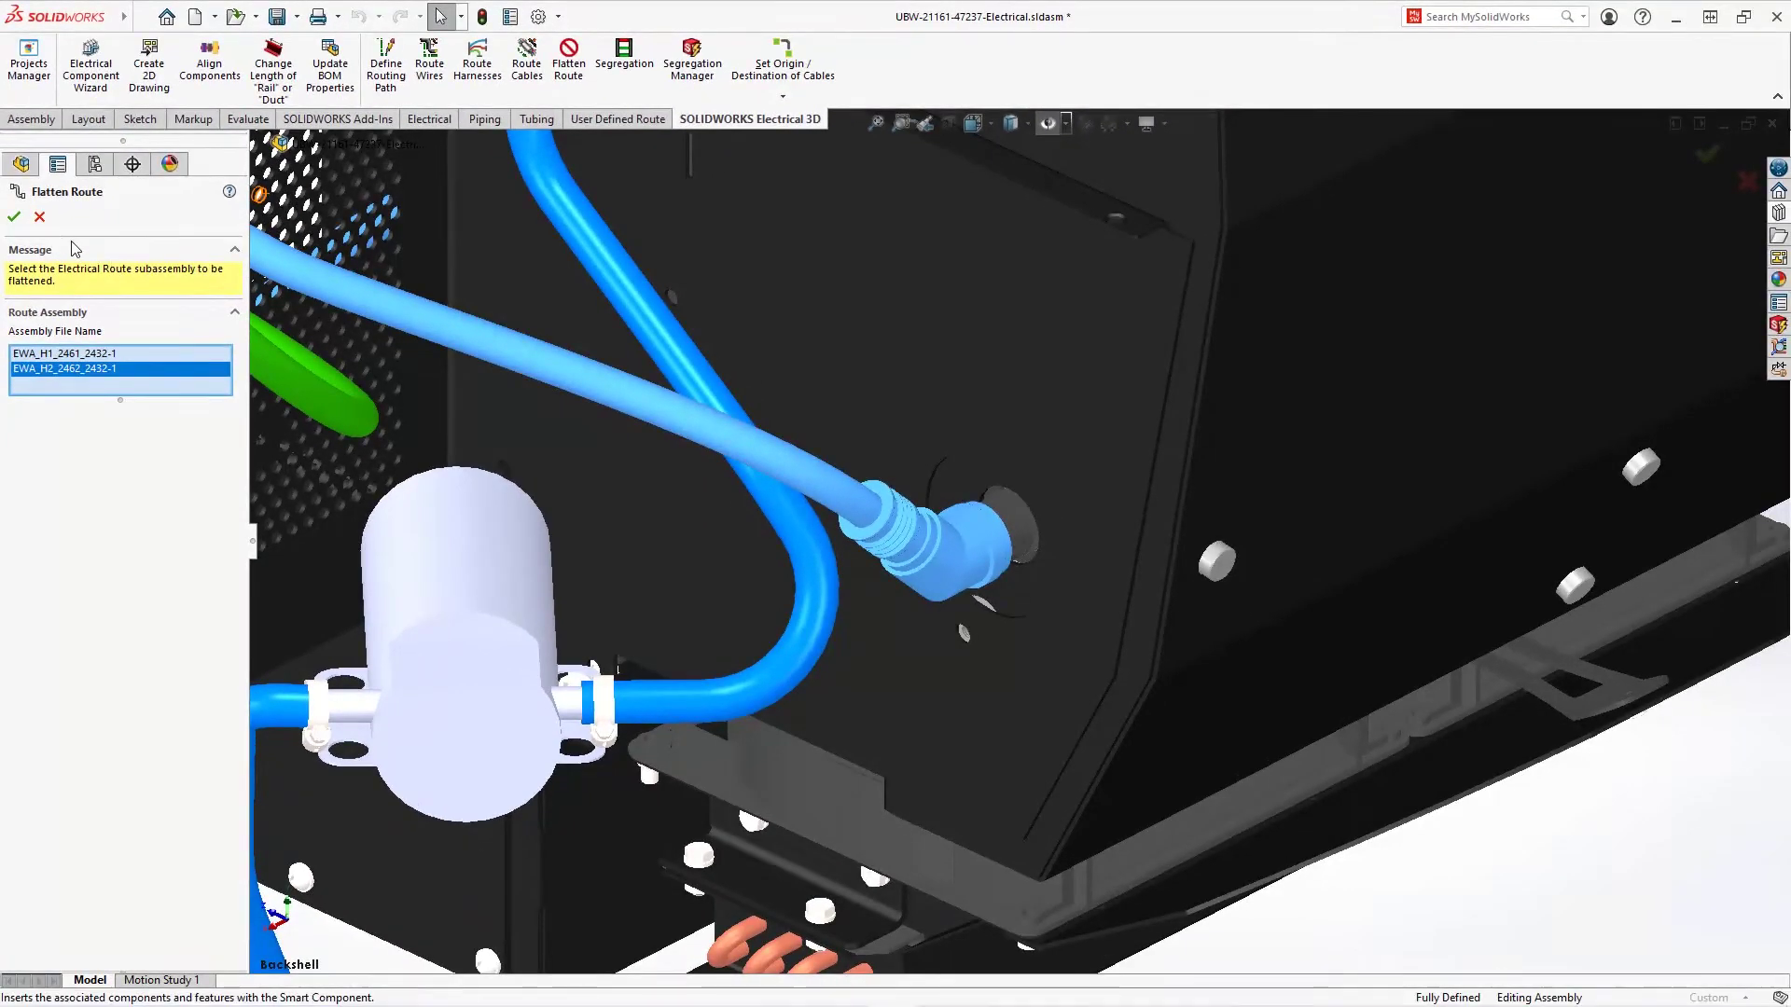
click(16, 218)
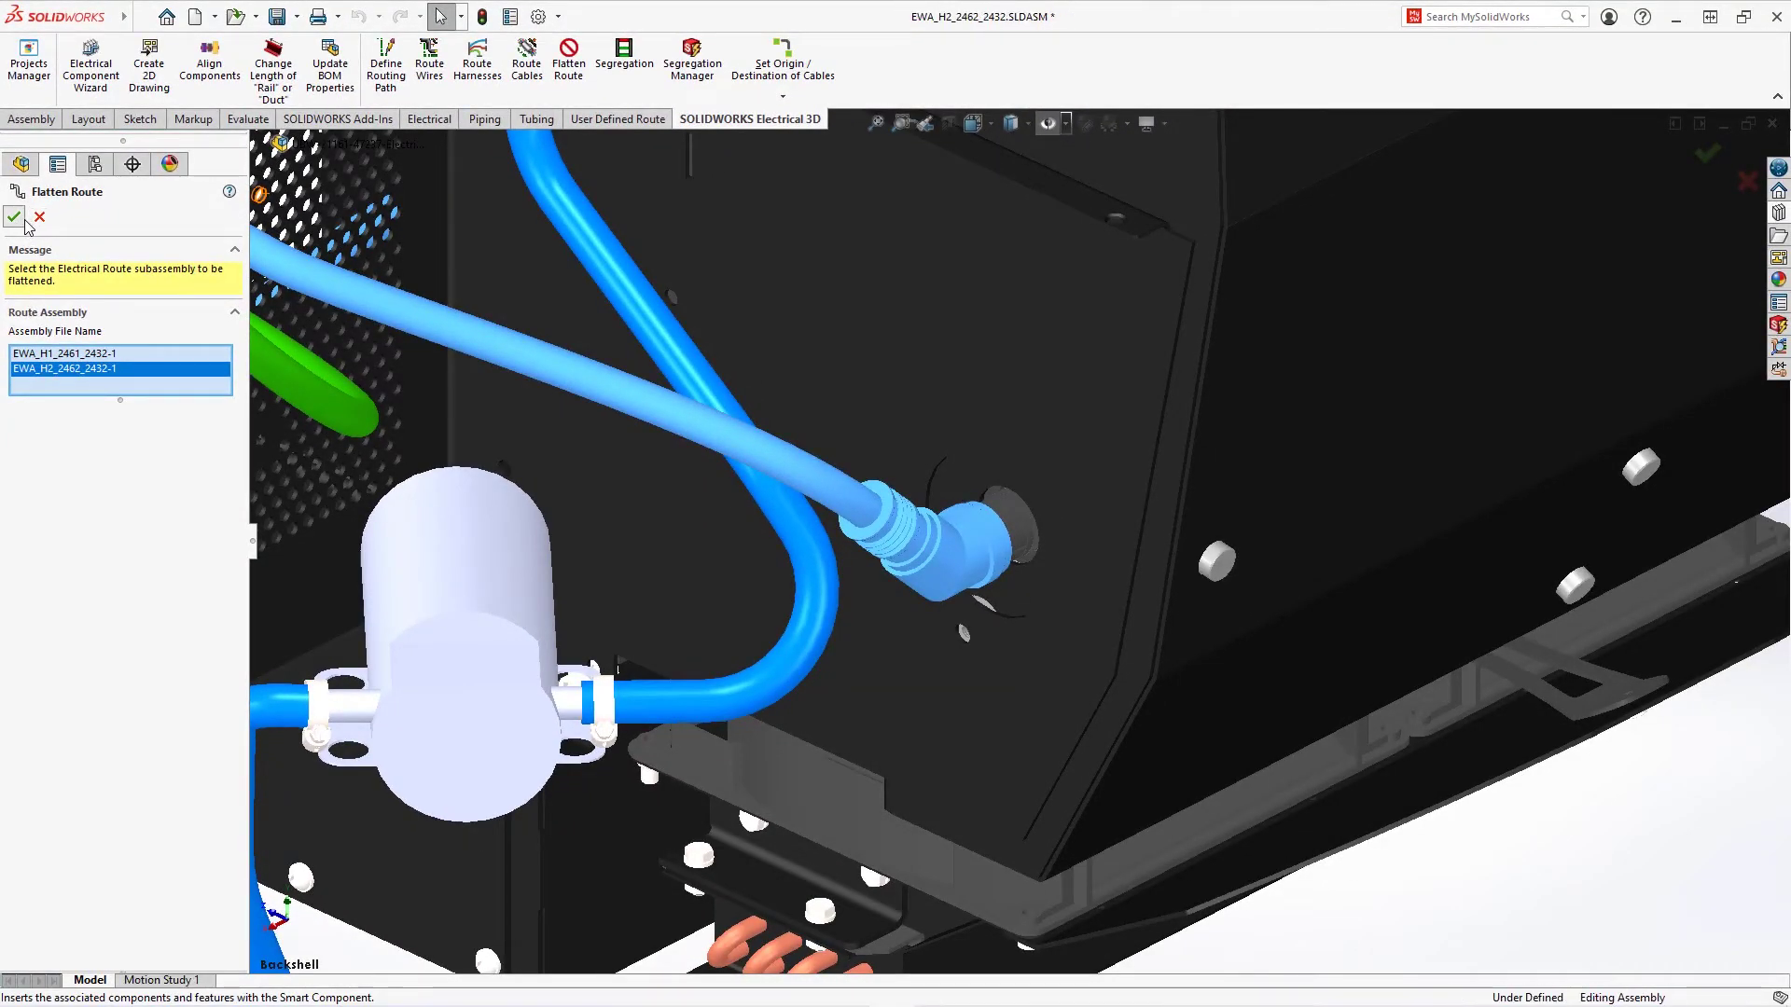
click(16, 218)
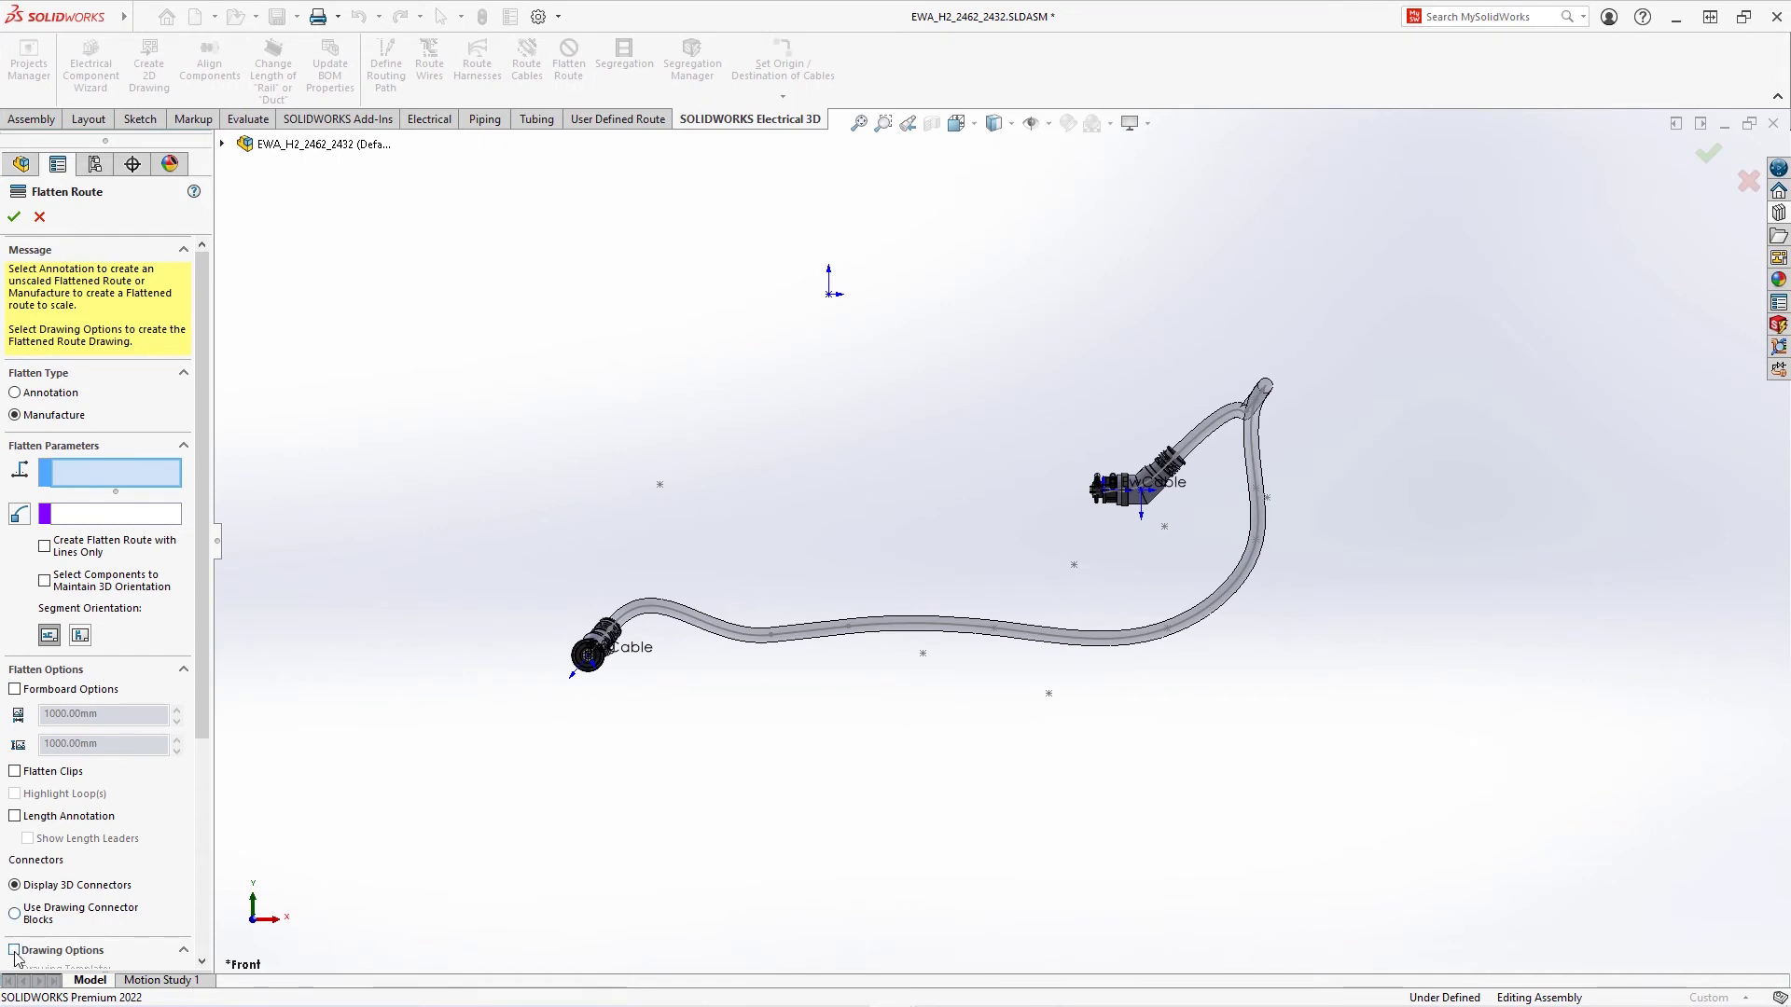
click(15, 220)
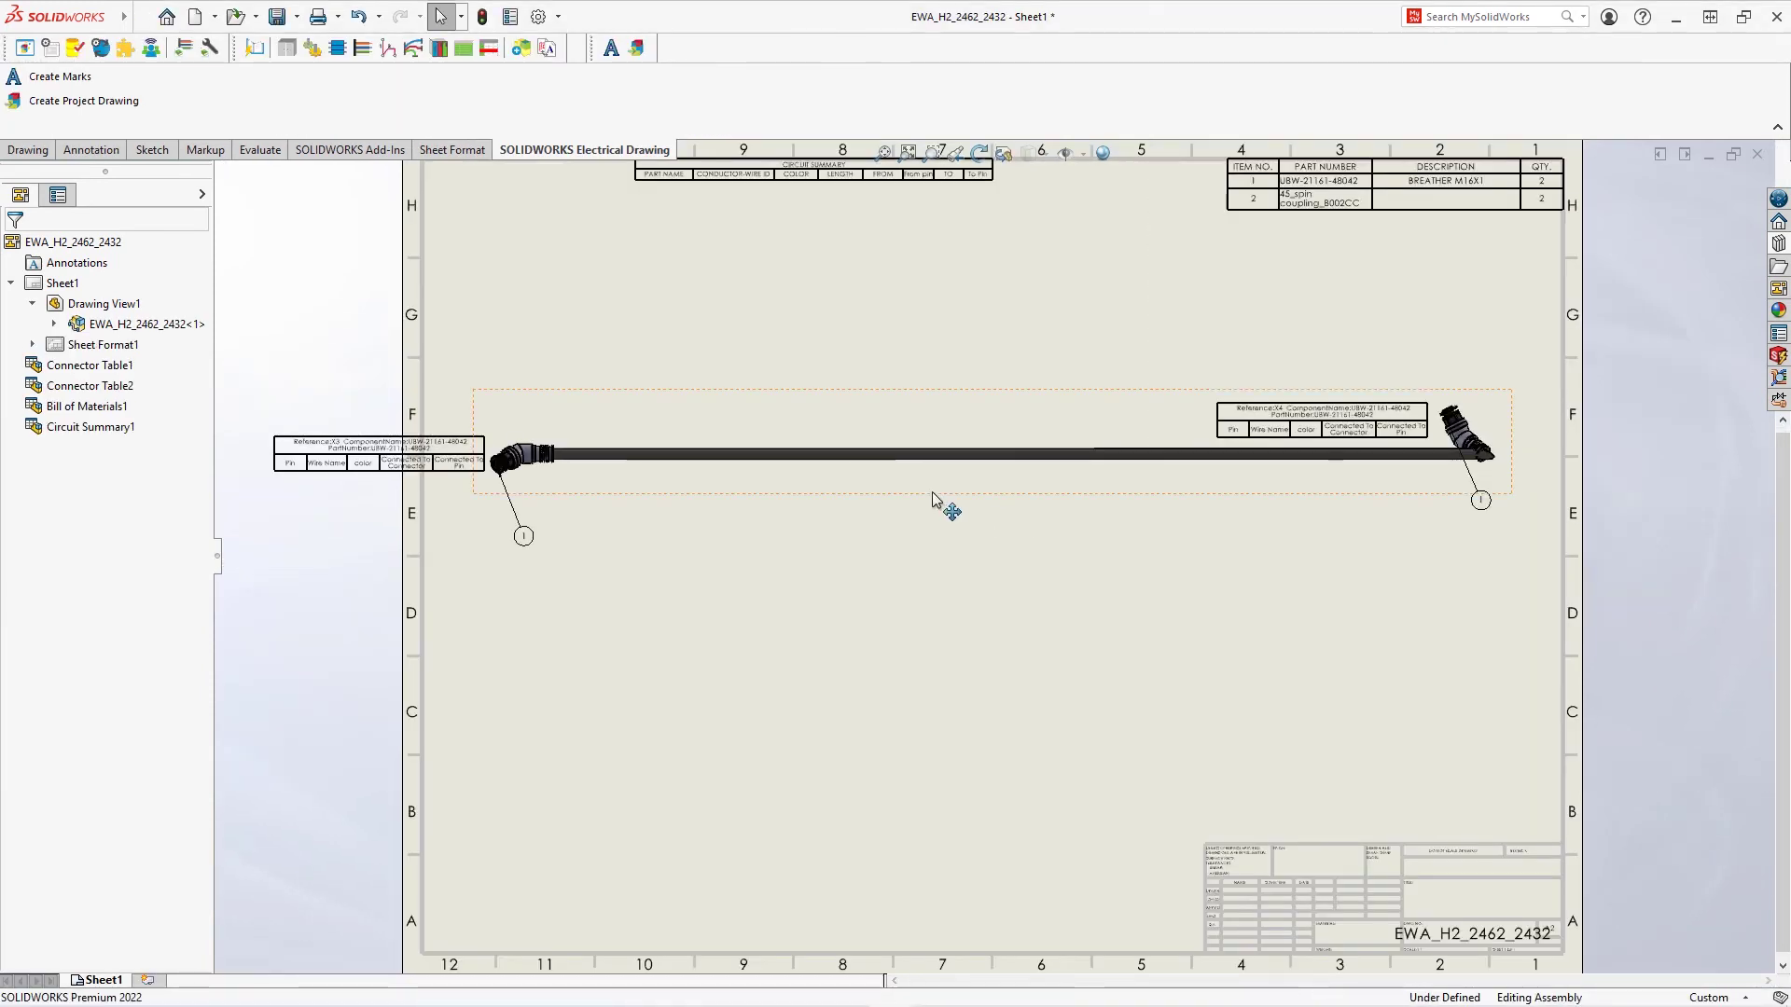
Move the left connector table below the cable and lift the right balloon above it.
drag(276, 454, 463, 582)
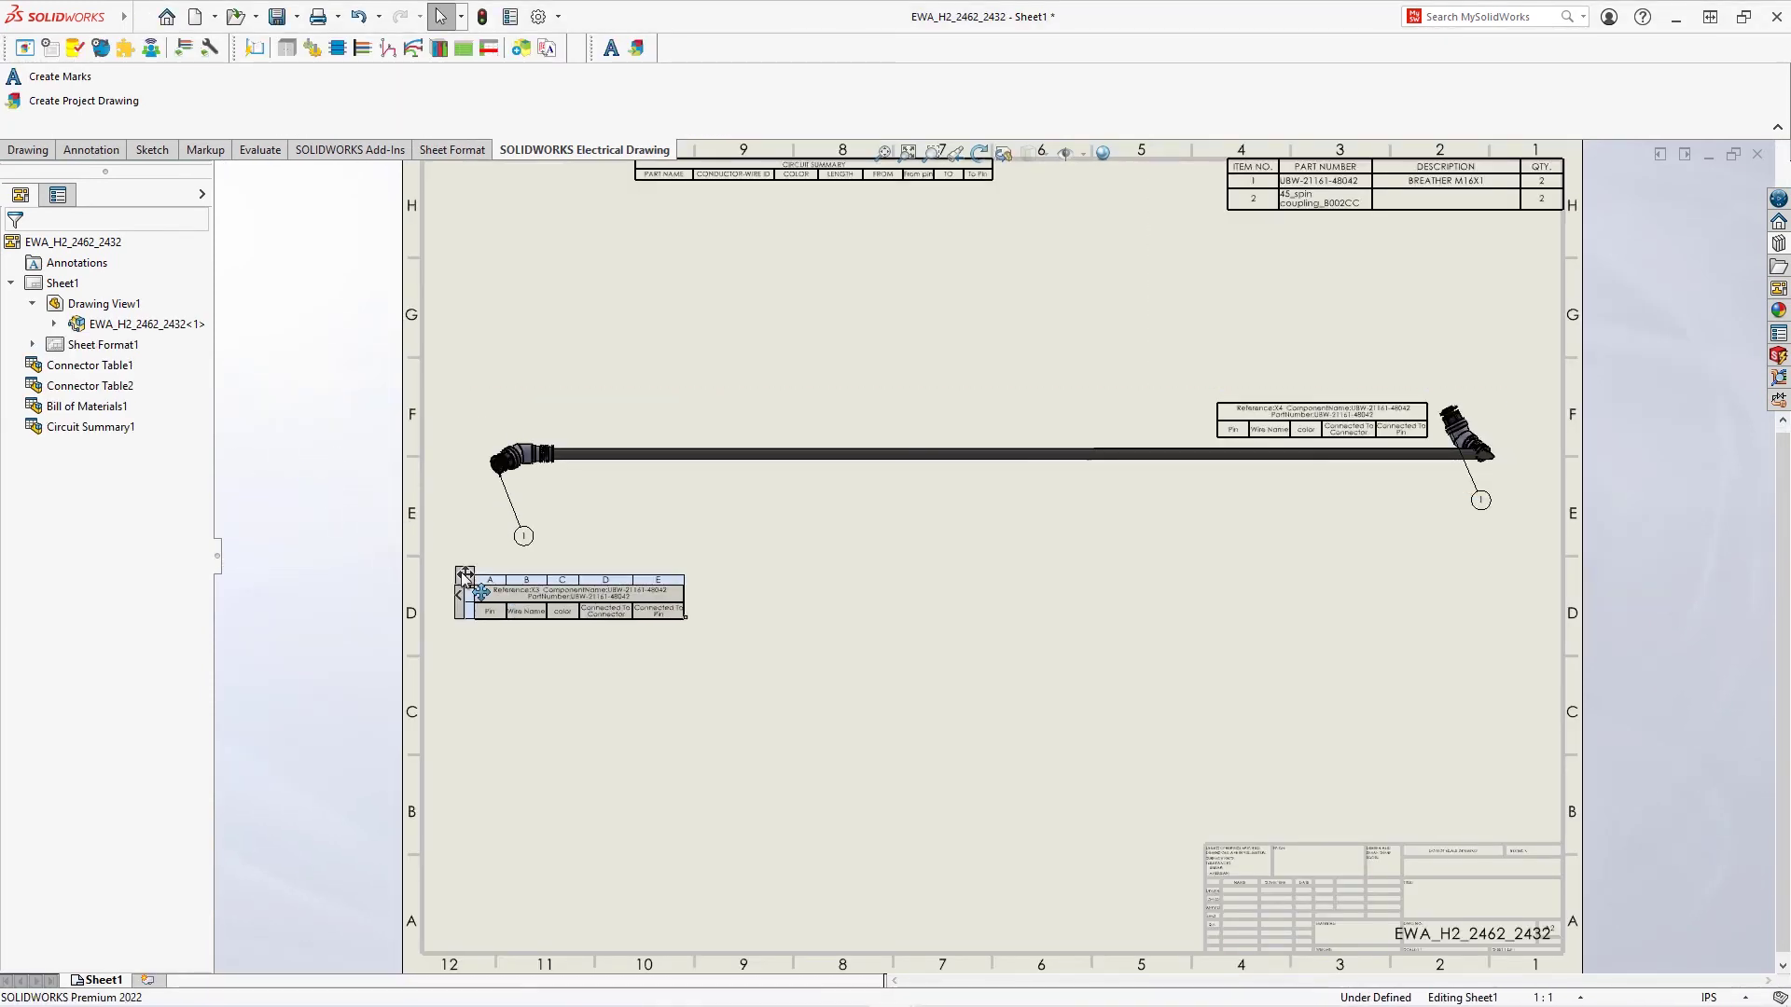
drag(1481, 500, 1399, 347)
click(1399, 351)
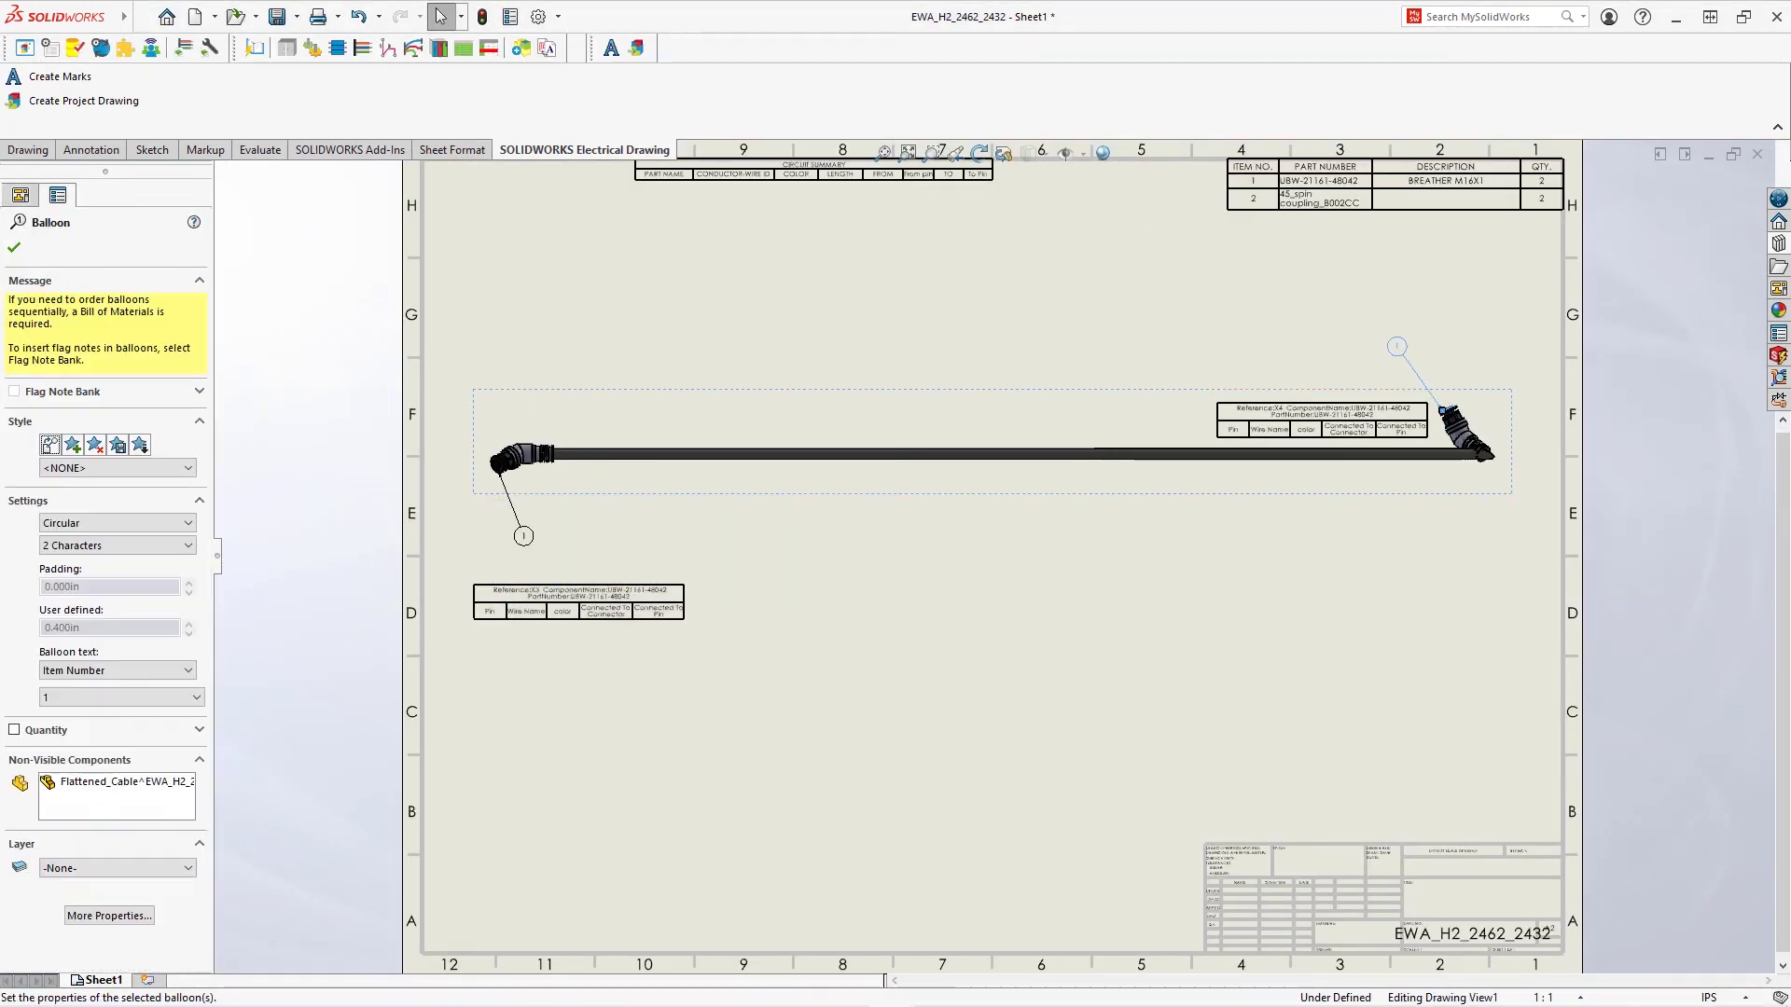